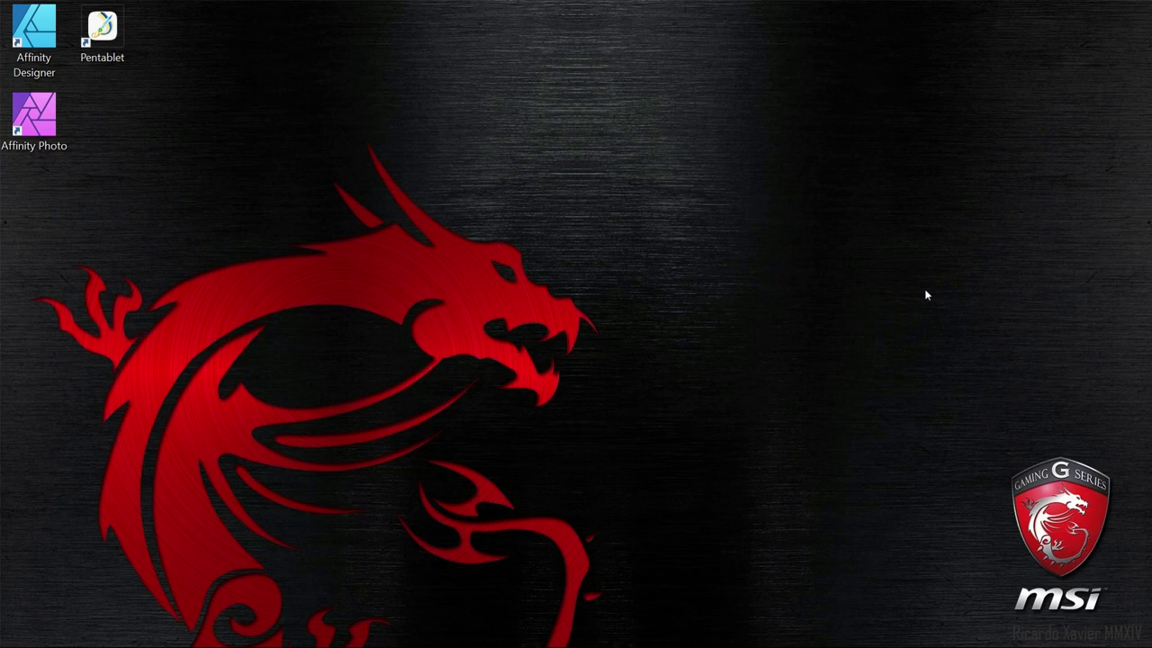
Open the XP-Pen PenTablet settings and view its express key assignments (K1 Open Tablet Setting, K2 Alt, K3 Space)
click(102, 36)
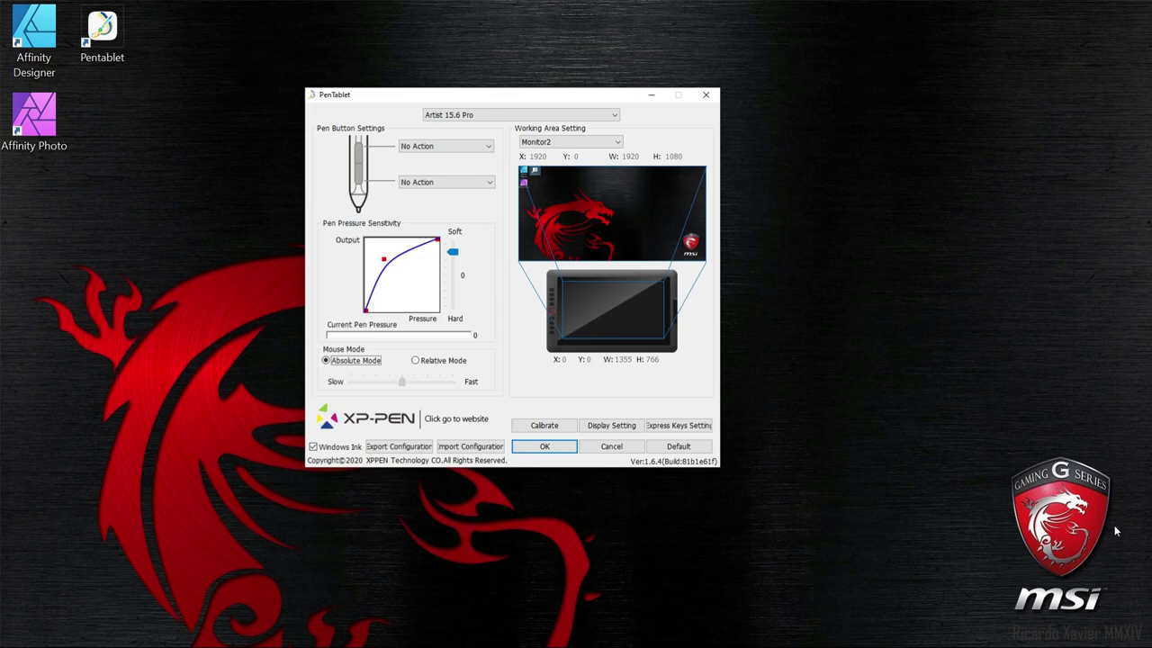
click(693, 427)
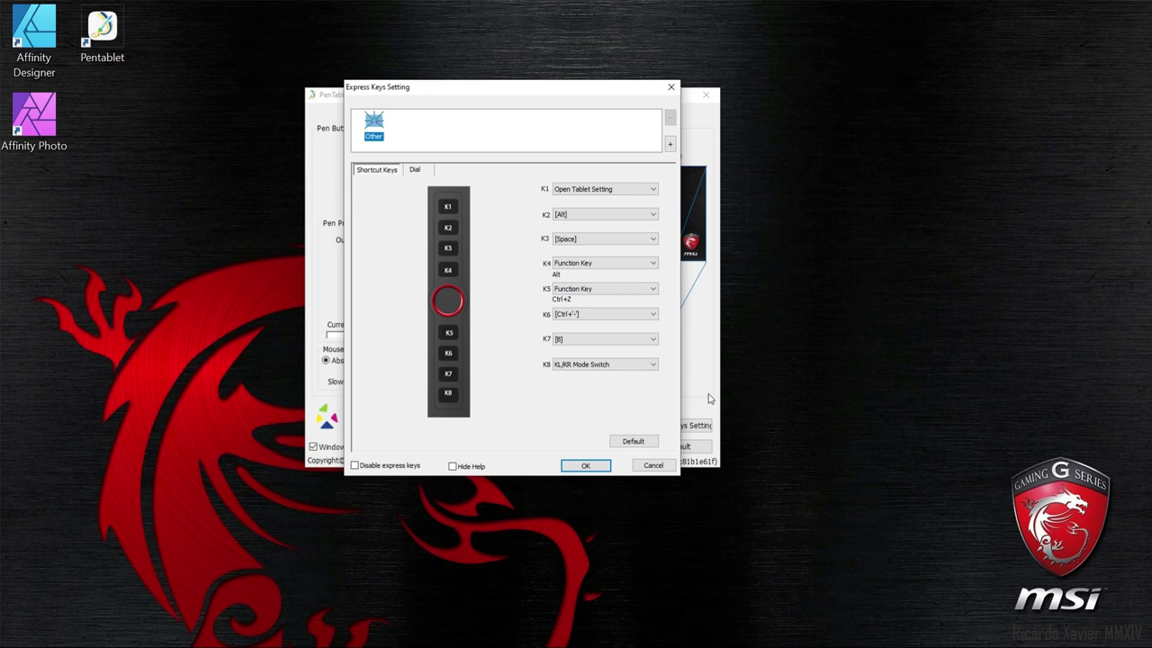
Close the Express Keys Setting dialog, returning to the PenTablet main settings for the Artist 15.6 Pro
click(591, 467)
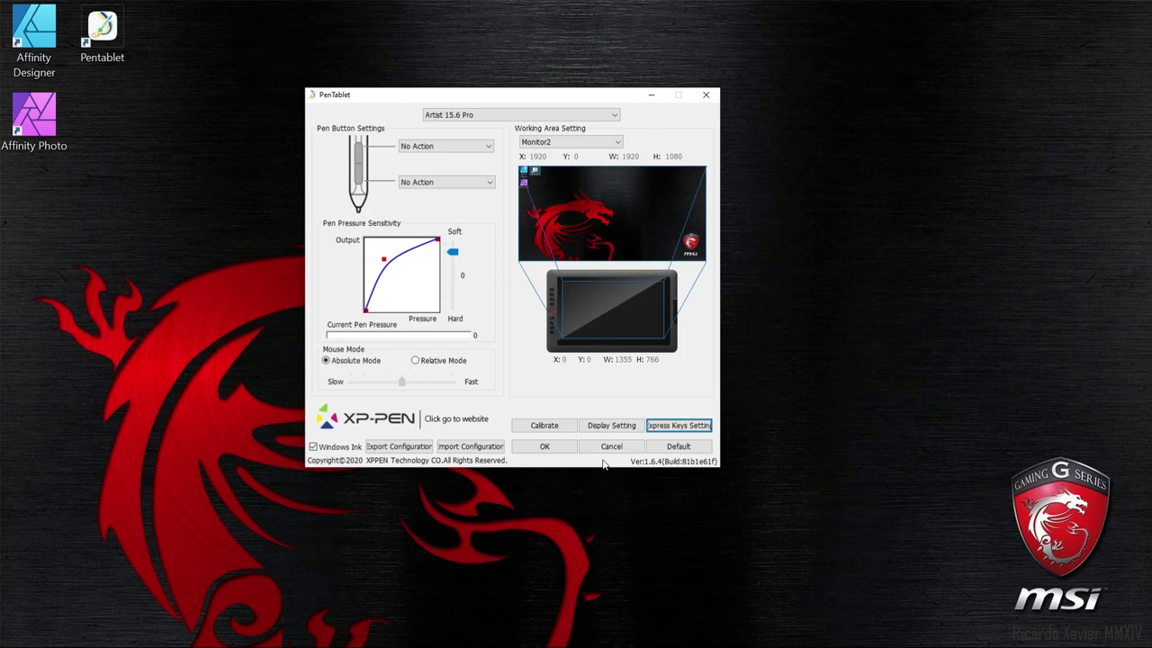
Close PenTablet, launch Affinity Designer and create a new Letter print document, 11 × 8.5 in at 300 DPI
click(548, 448)
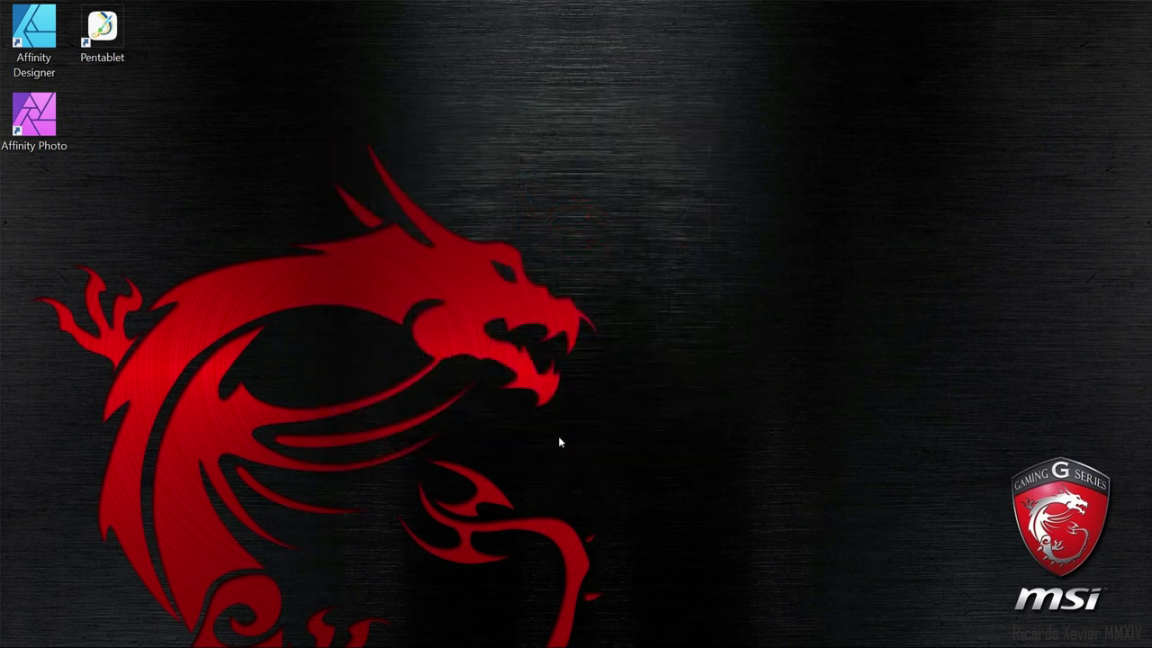
double_click(29, 32)
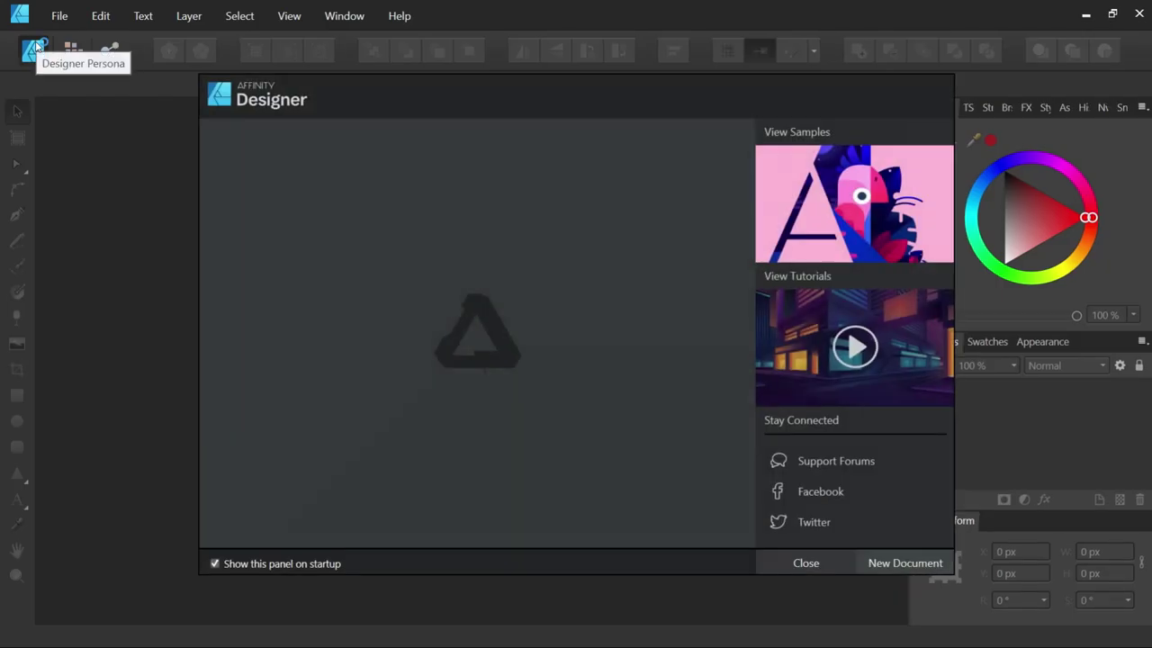
click(911, 564)
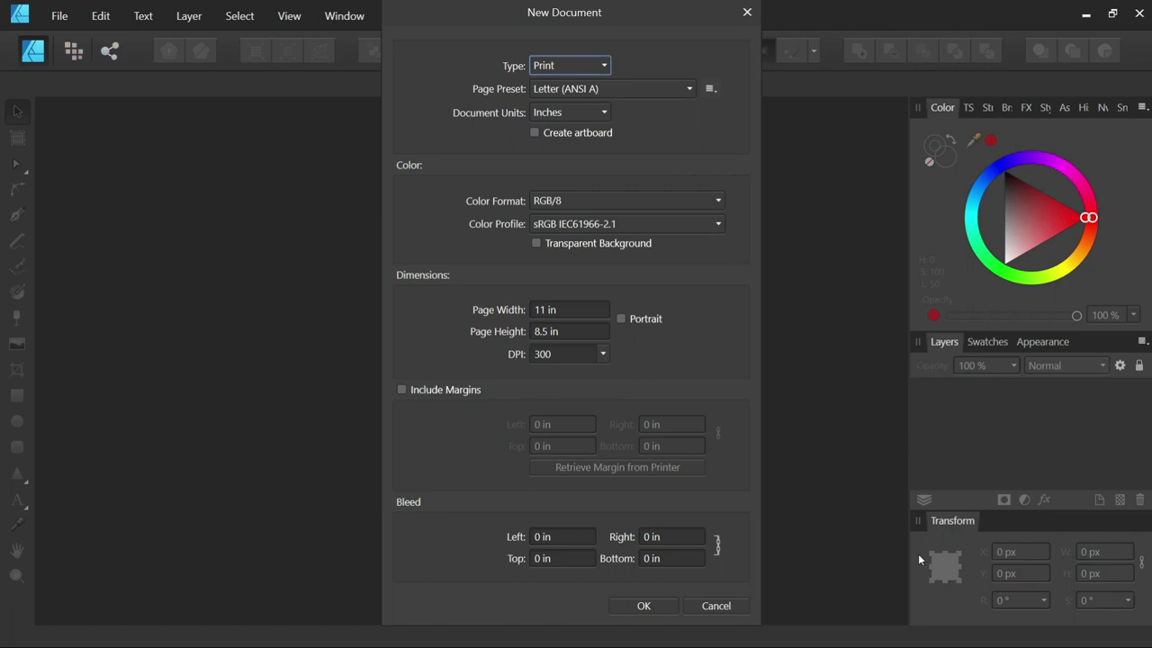
click(651, 605)
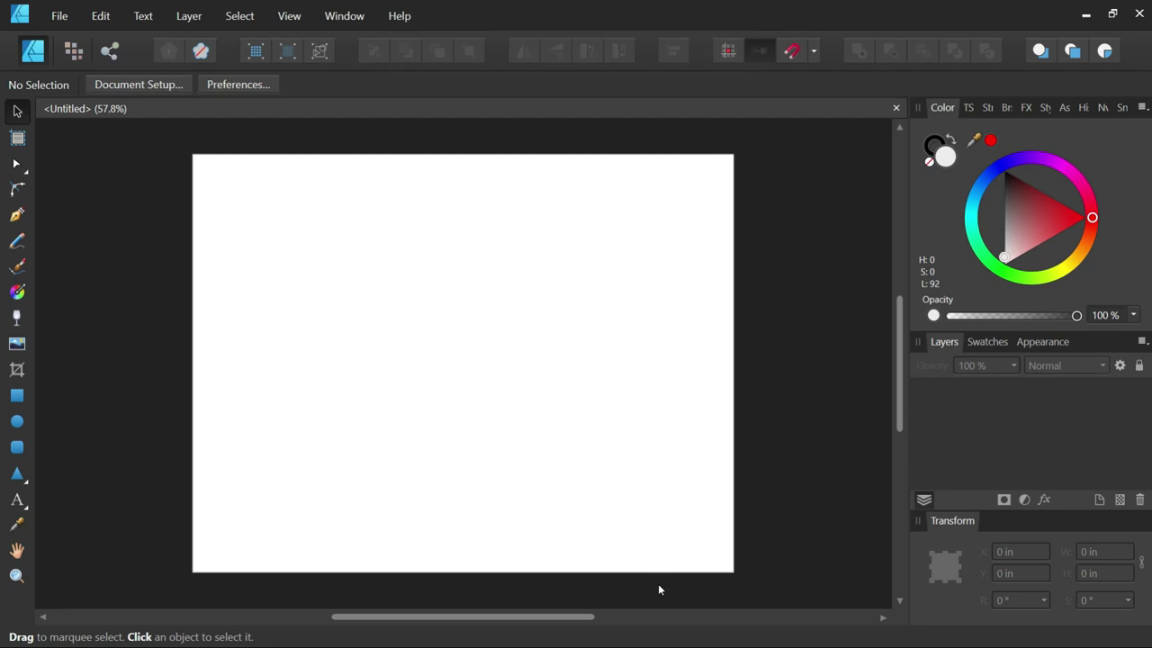
Zoom in and out around the blank Letter page, finishing at 100% view with Ctrl+1
key(ctrl+plus)
key(ctrl+plus)
key(ctrl+minus)
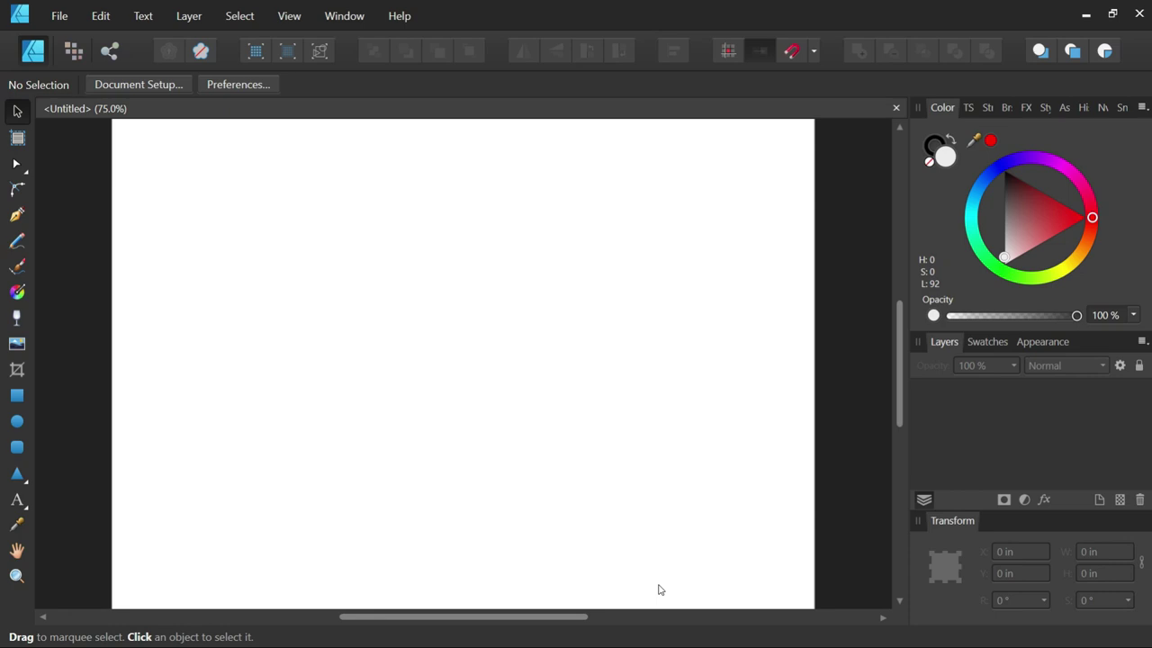
key(ctrl+plus)
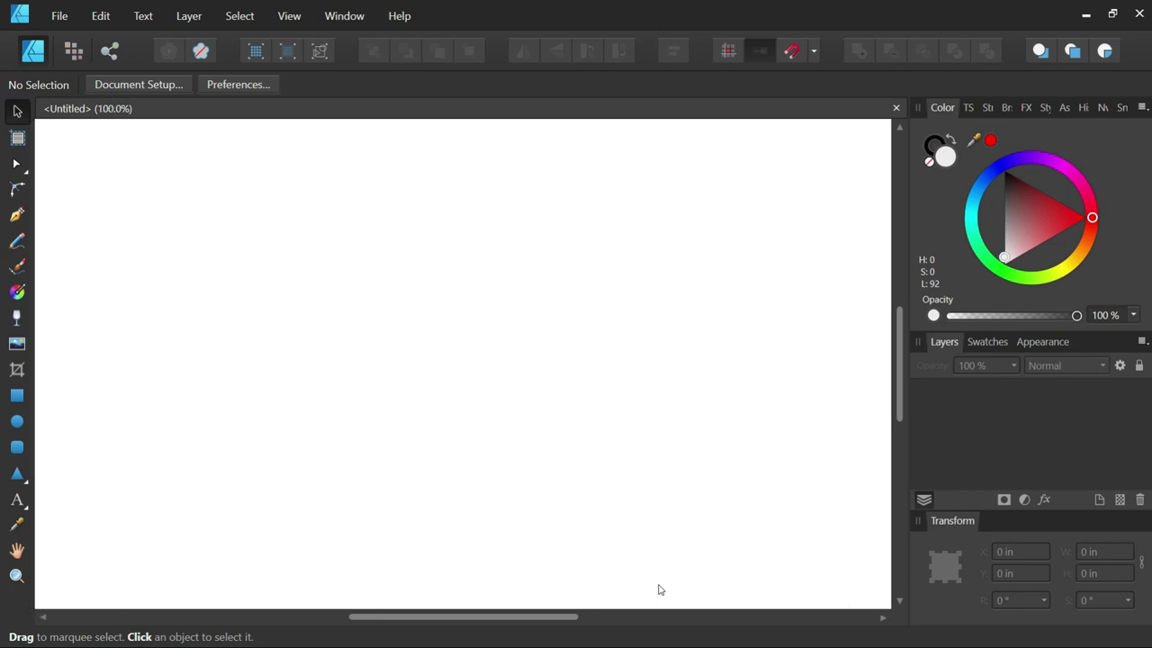
scroll(659, 589, up, 2)
scroll(660, 589, down, 5)
scroll(658, 589, up, 3)
scroll(660, 589, up, 5)
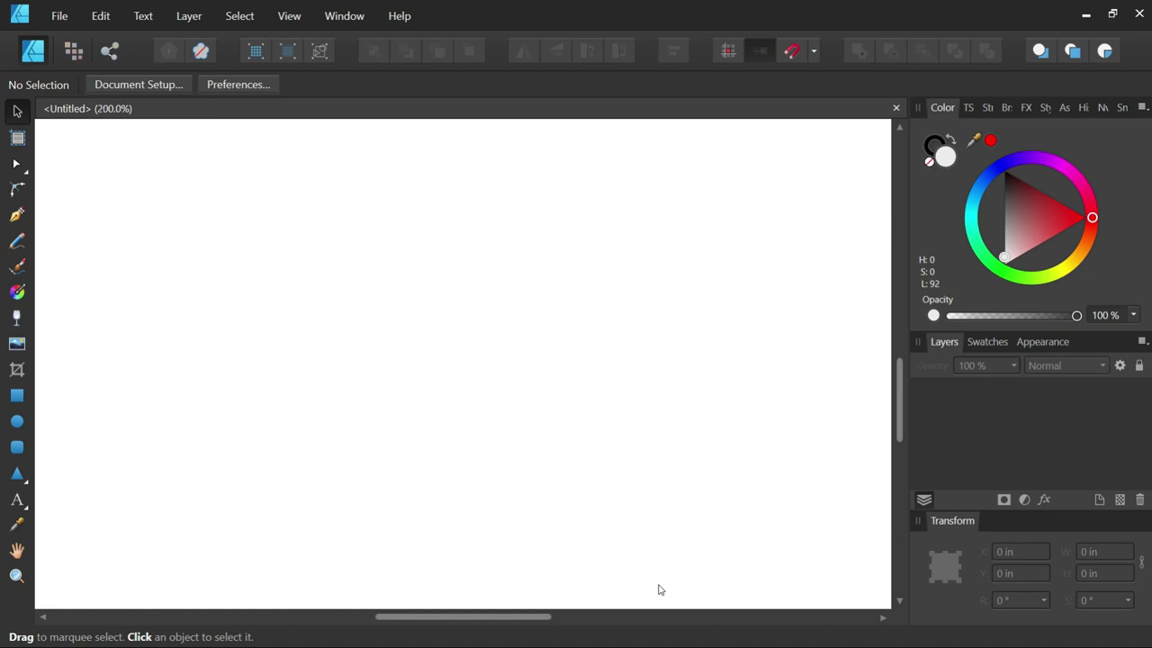
scroll(658, 590, down, 9)
scroll(658, 590, up, 4)
scroll(657, 589, down, 2)
scroll(658, 590, up, 1)
scroll(658, 590, up, 1)
scroll(658, 589, down, 1)
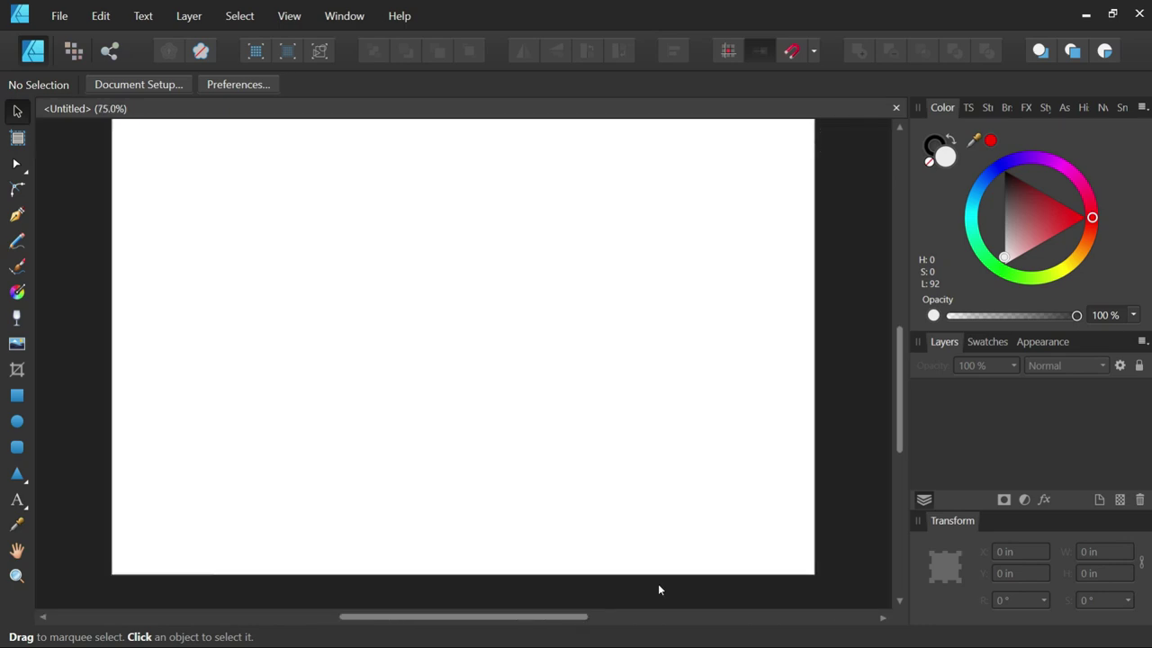
scroll(659, 585, up, 2)
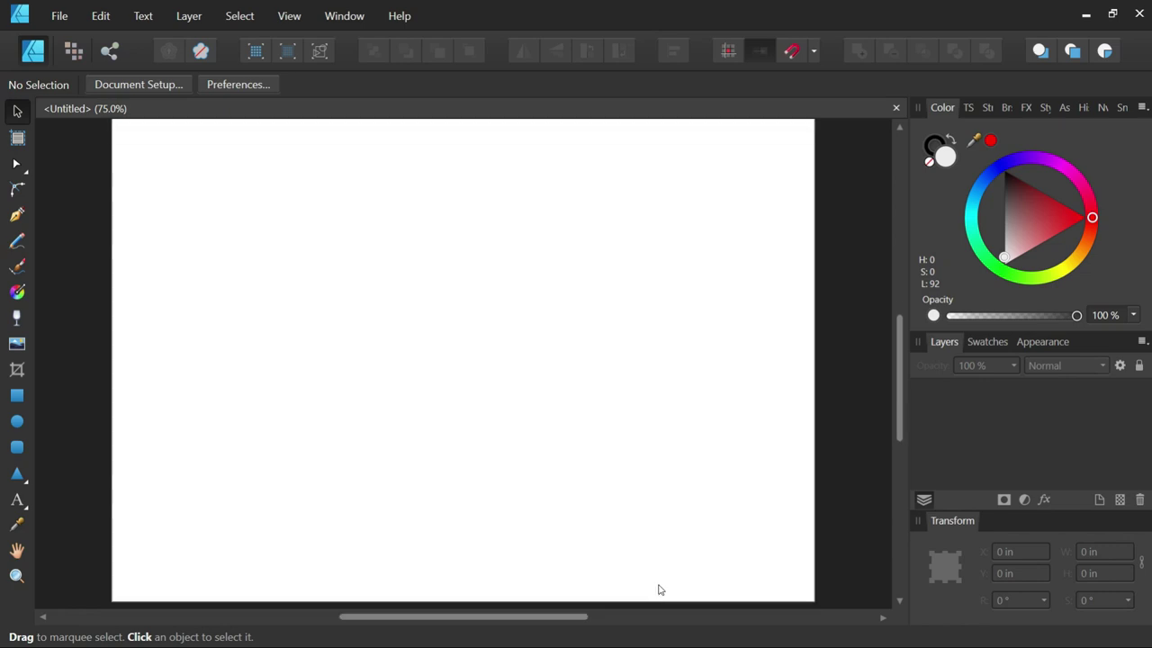
scroll(659, 590, down, 2)
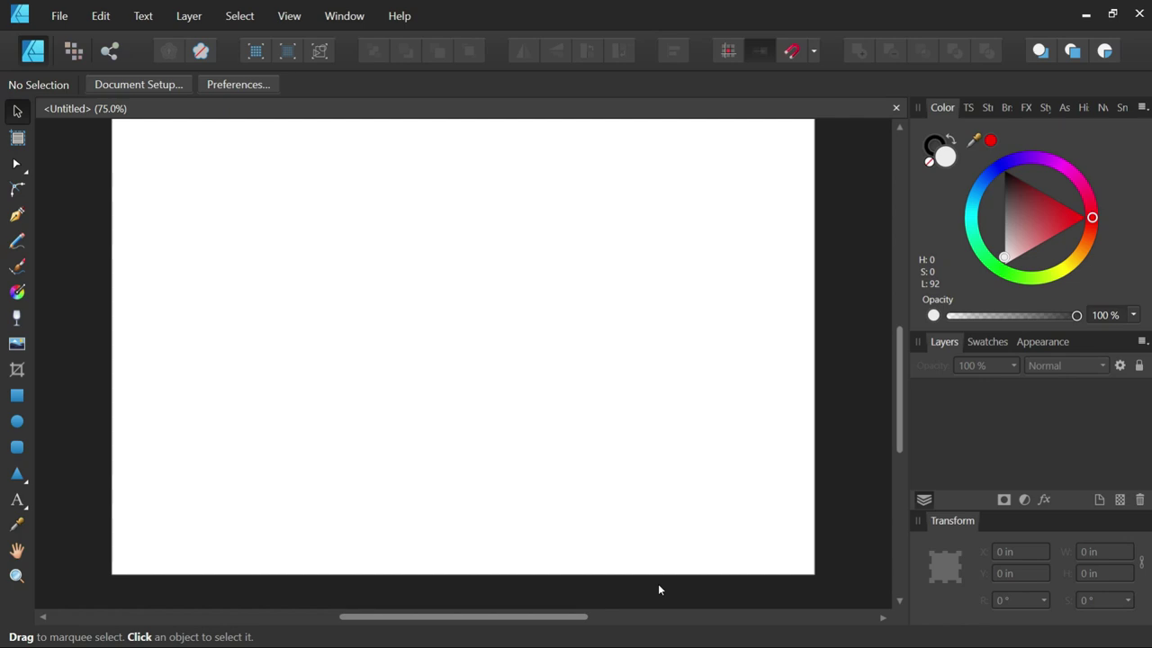
key(ctrl+1)
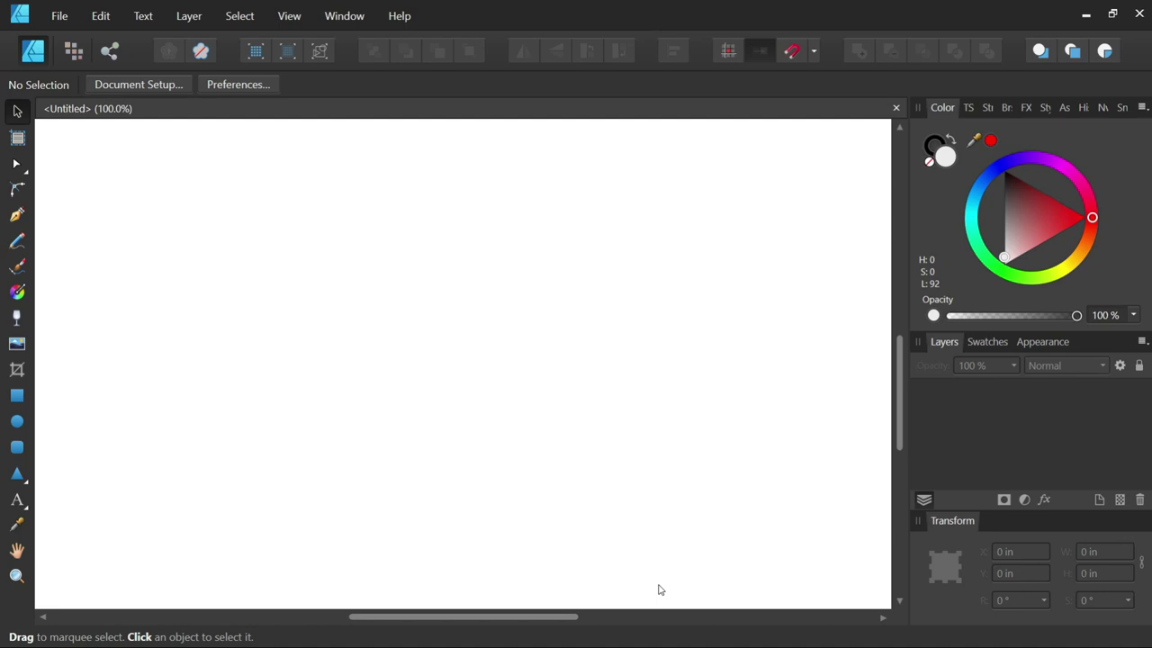
Switch to the Pixel Persona, dock the Assets panel in the right panel group and show the Color wheel
click(73, 52)
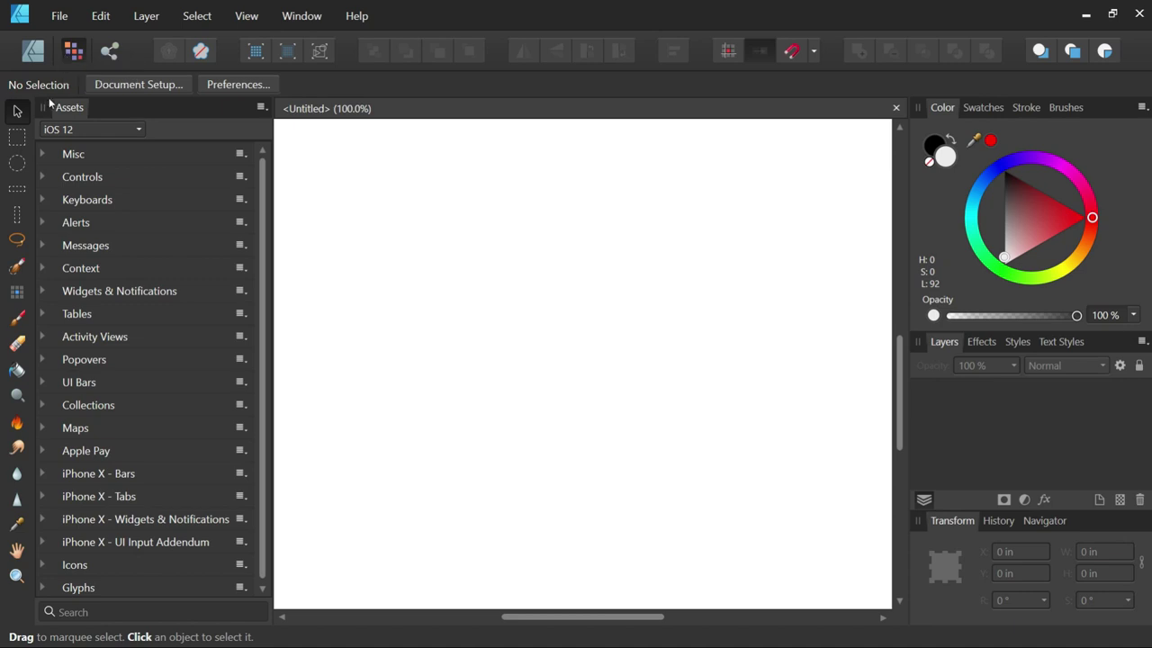
drag(43, 105, 1003, 111)
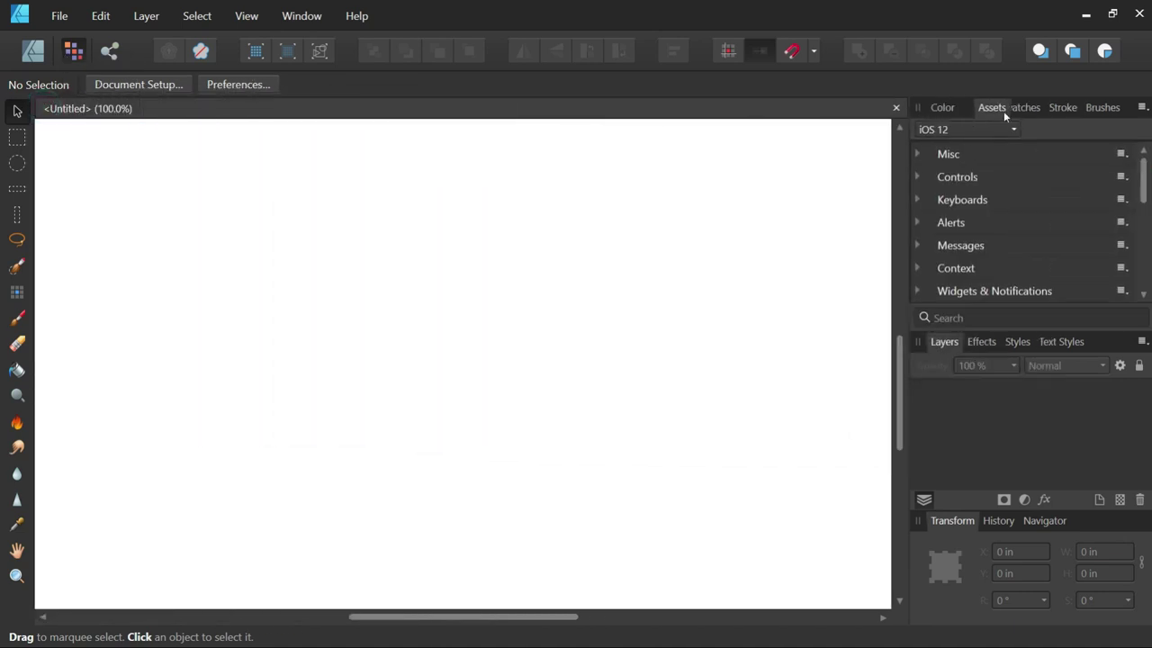
click(941, 106)
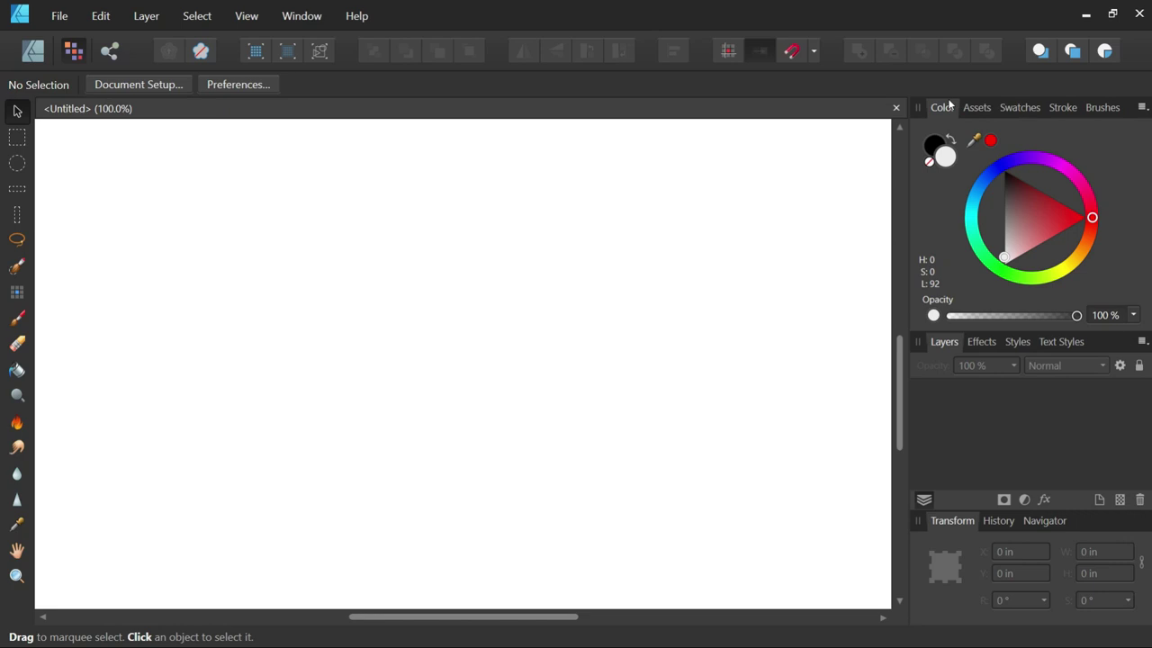
Use the black Paint Brush at 56% hardness and add a new layer, Layer1
click(20, 263)
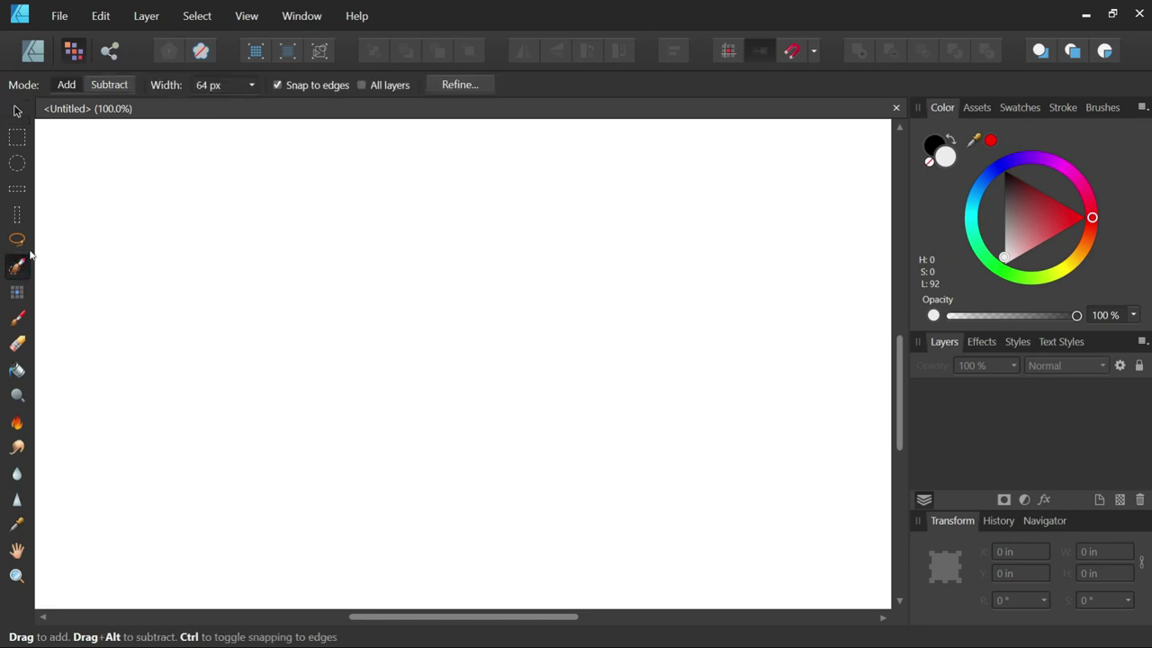
click(28, 318)
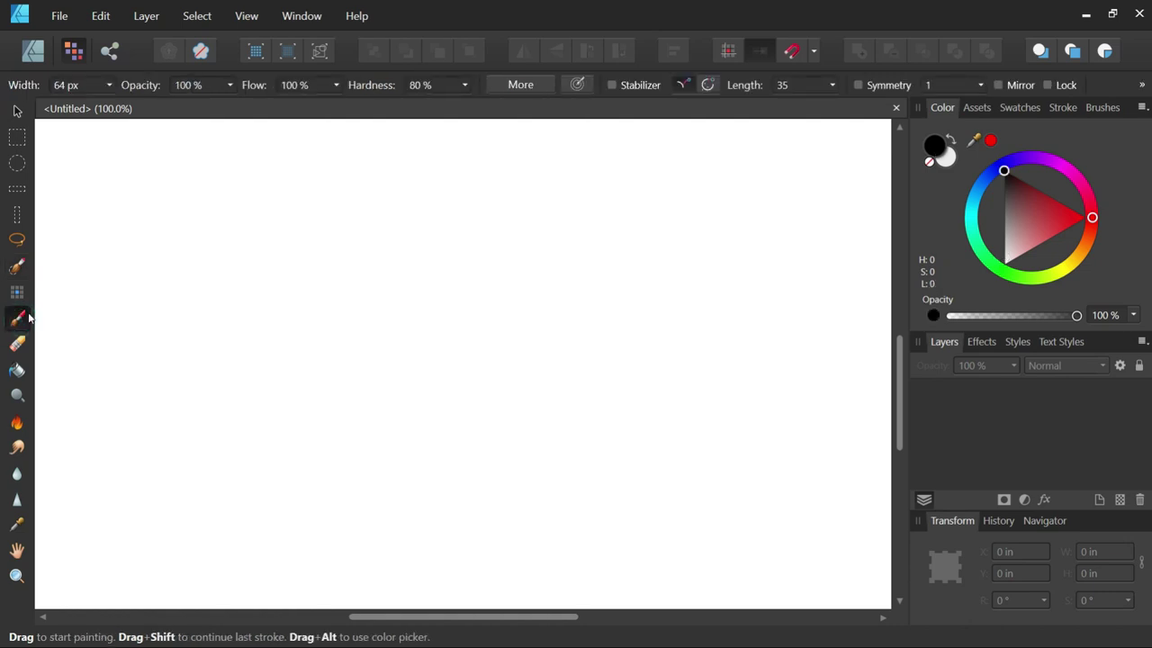
click(465, 85)
drag(468, 106, 435, 104)
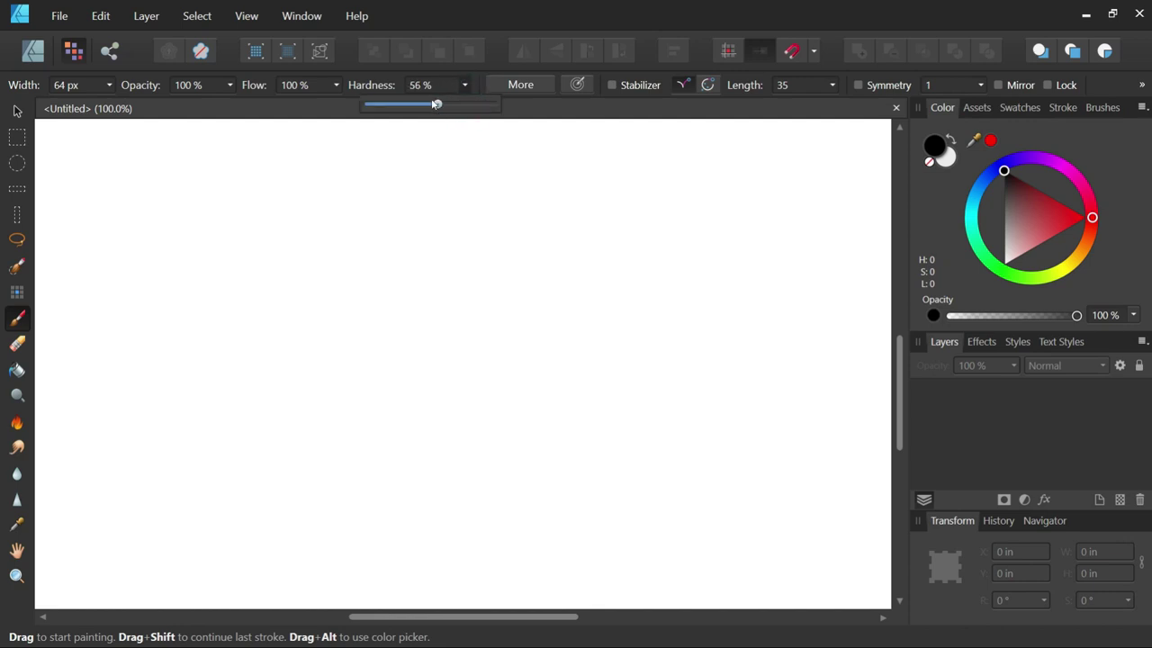
click(1098, 500)
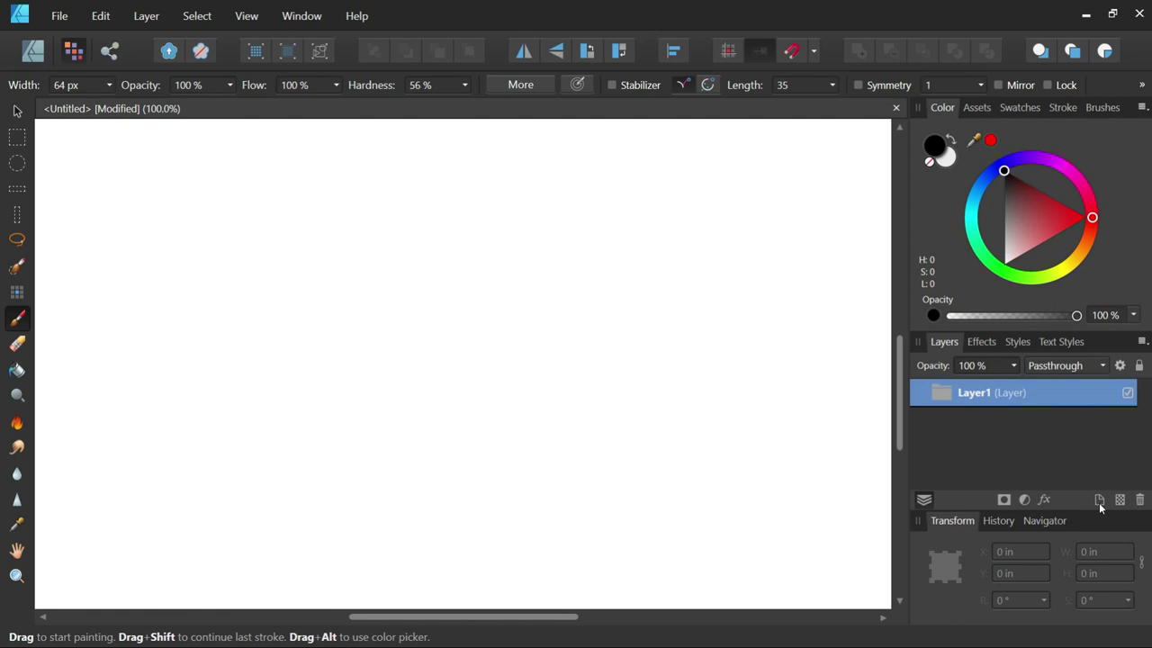
Paint a black stick figure and a rough hand-drawn frame around it
mouse_move(288, 543)
mouse_down()
mouse_move(350, 503)
mouse_move(369, 549)
mouse_up()
mouse_move(328, 490)
mouse_down()
mouse_move(345, 419)
mouse_move(409, 326)
mouse_up()
mouse_move(369, 396)
mouse_down()
mouse_move(400, 386)
mouse_move(309, 355)
mouse_move(258, 366)
mouse_up()
click(449, 394)
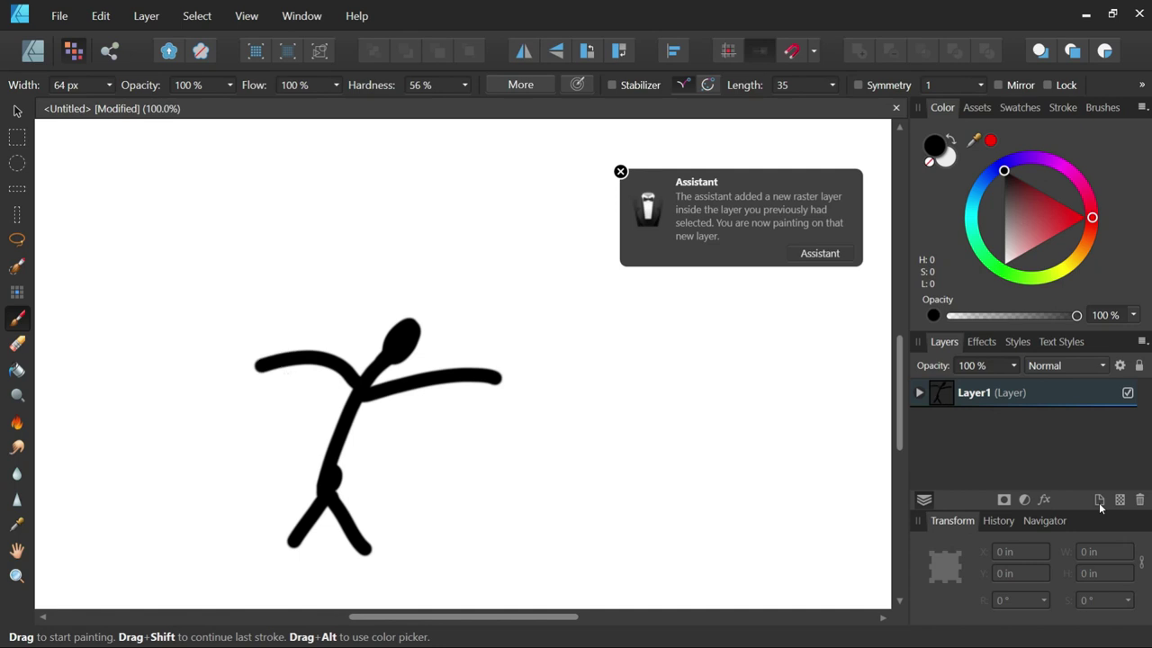
mouse_move(195, 317)
mouse_down()
mouse_move(190, 455)
mouse_move(211, 562)
mouse_move(351, 581)
mouse_move(458, 568)
mouse_move(572, 410)
mouse_move(563, 265)
mouse_move(317, 264)
mouse_move(203, 297)
mouse_move(187, 326)
mouse_up()
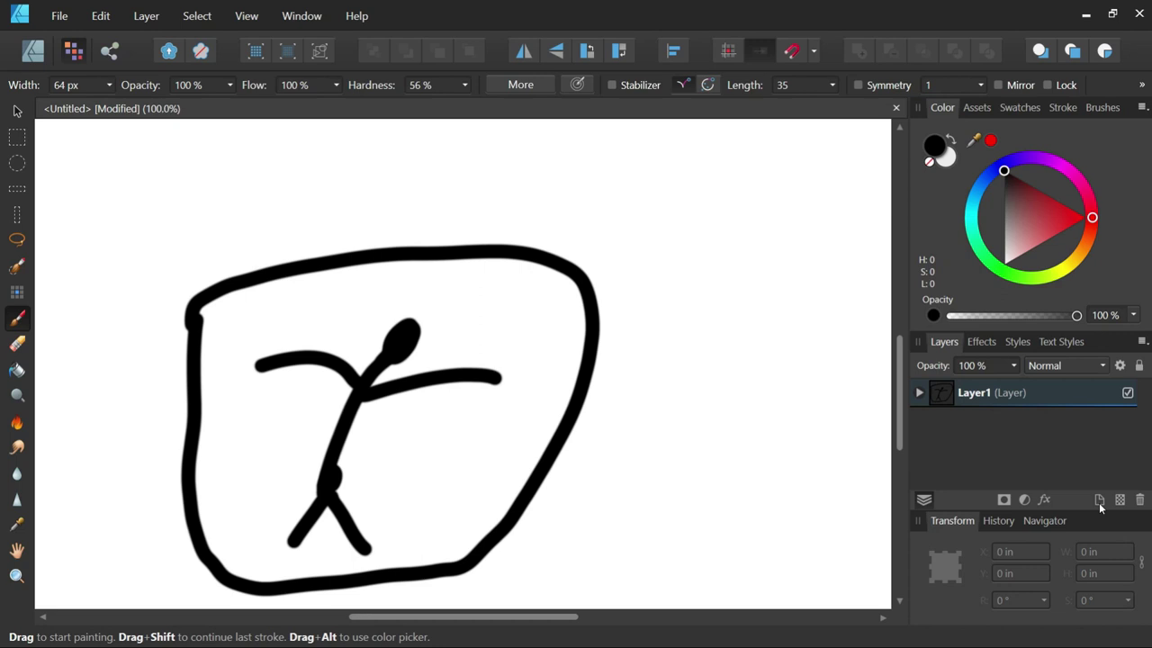
drag(534, 616, 590, 616)
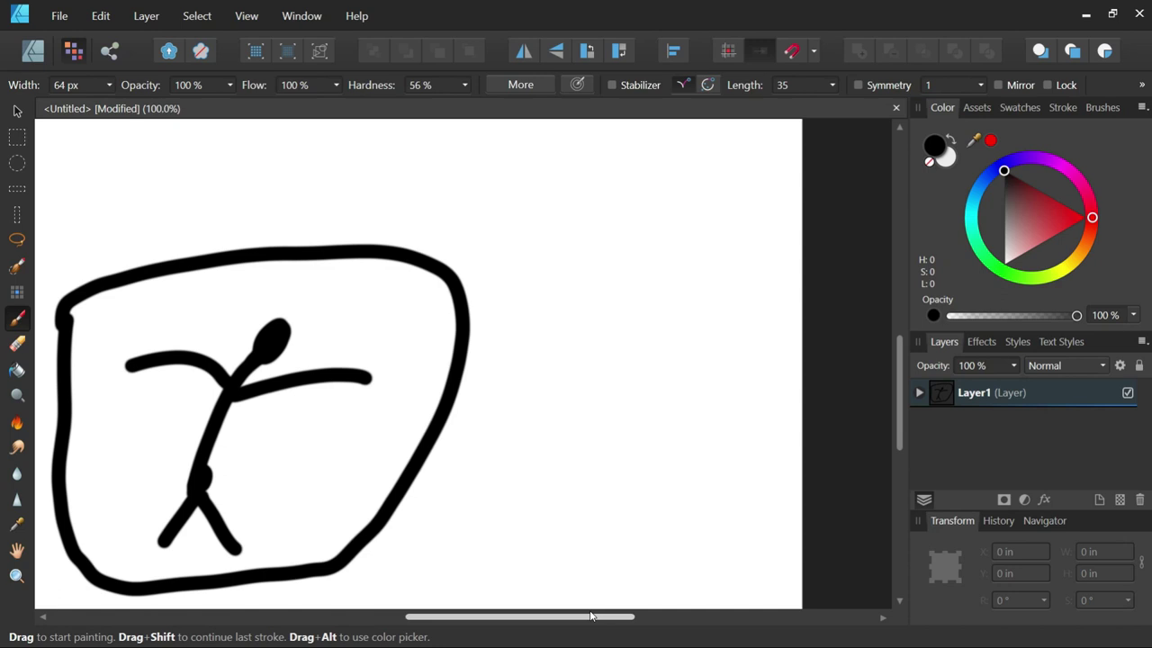
Reduce the brush width to 28 px and paint a small hooked stroke to the figure's lower right
click(108, 84)
drag(111, 105, 87, 102)
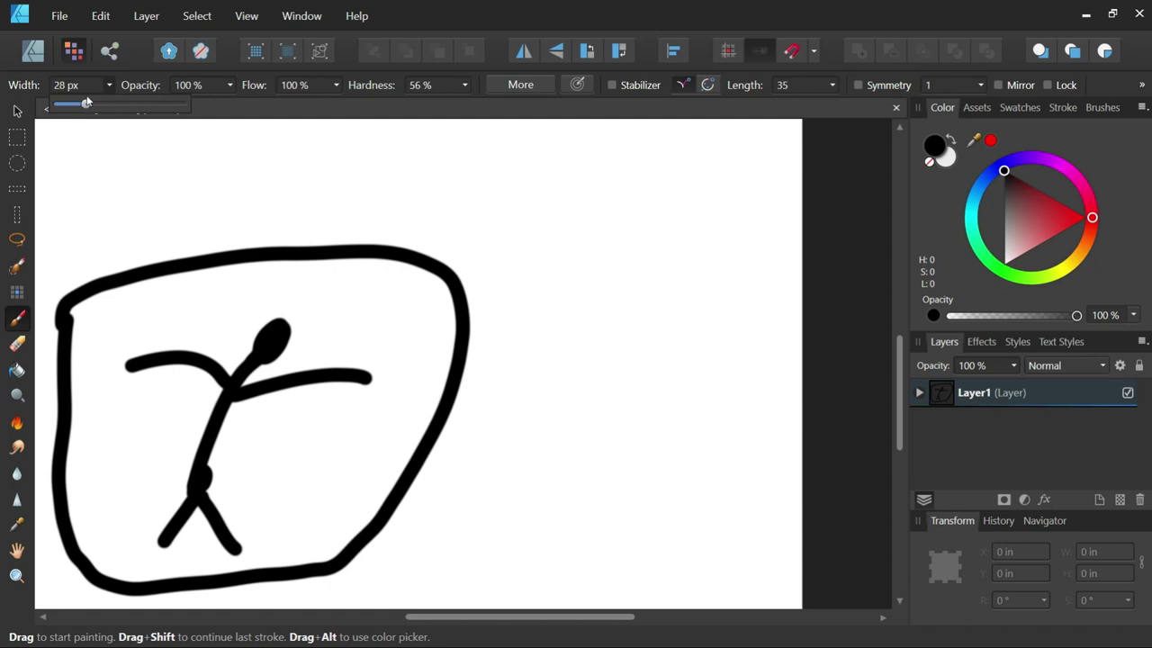
click(583, 525)
mouse_move(583, 526)
mouse_down()
mouse_move(572, 545)
mouse_move(583, 521)
mouse_up()
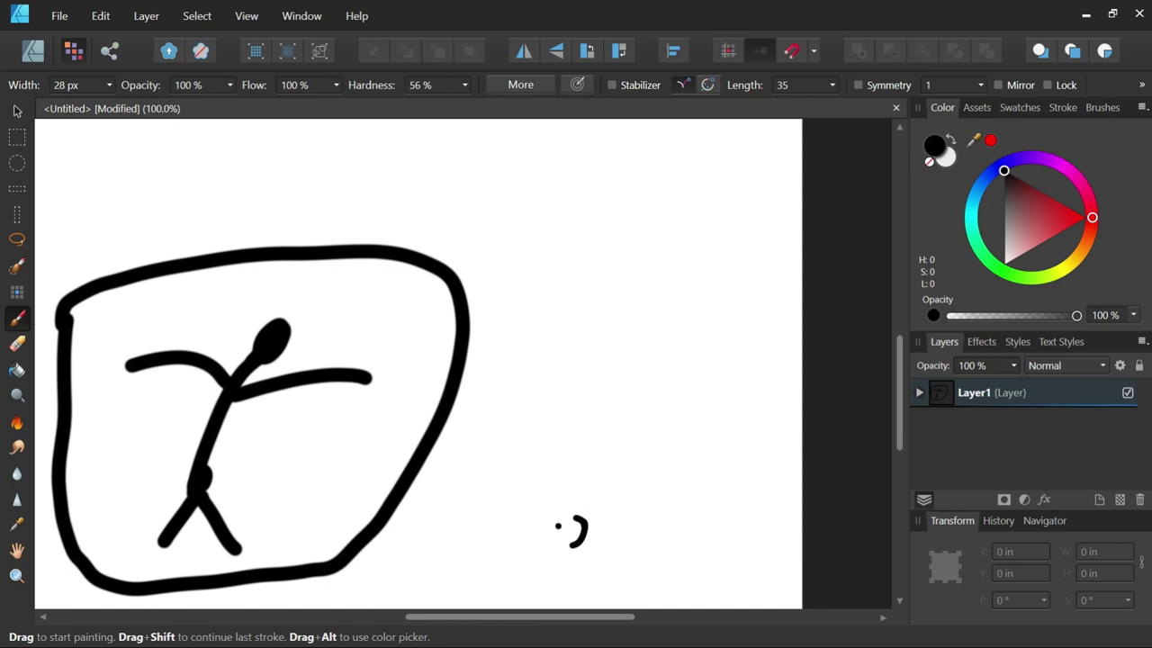
mouse_move(562, 520)
mouse_down()
mouse_move(546, 538)
mouse_move(604, 446)
mouse_up()
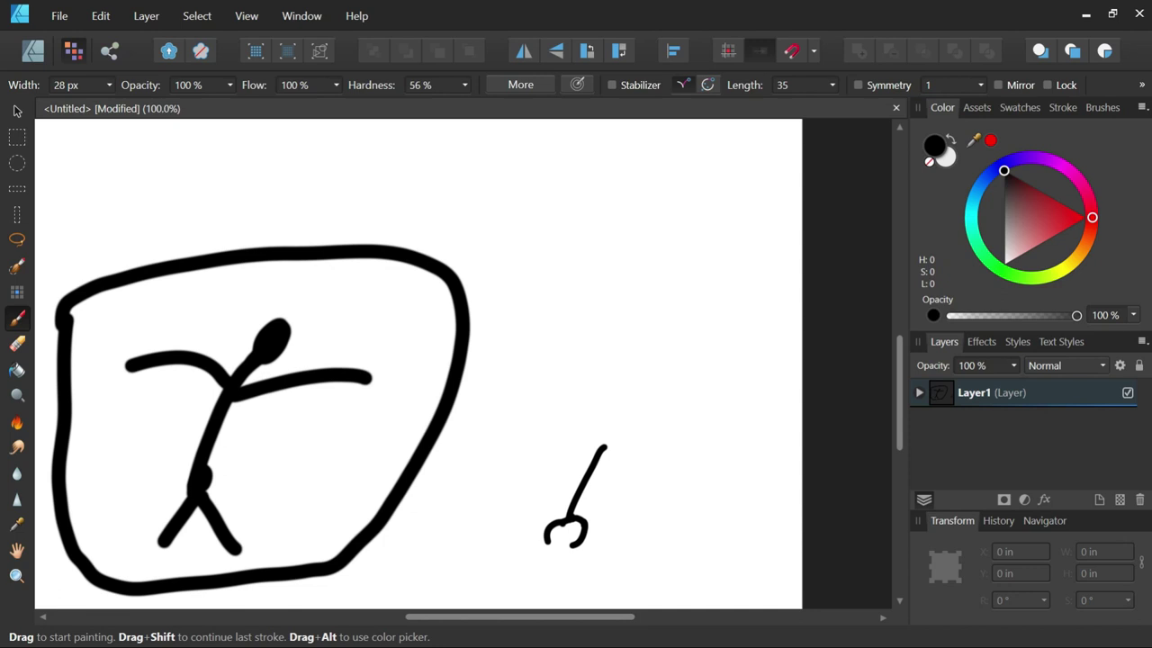
Erase the hook's tall stem down to a short curl, leaving the Paint Brush reselected
click(16, 344)
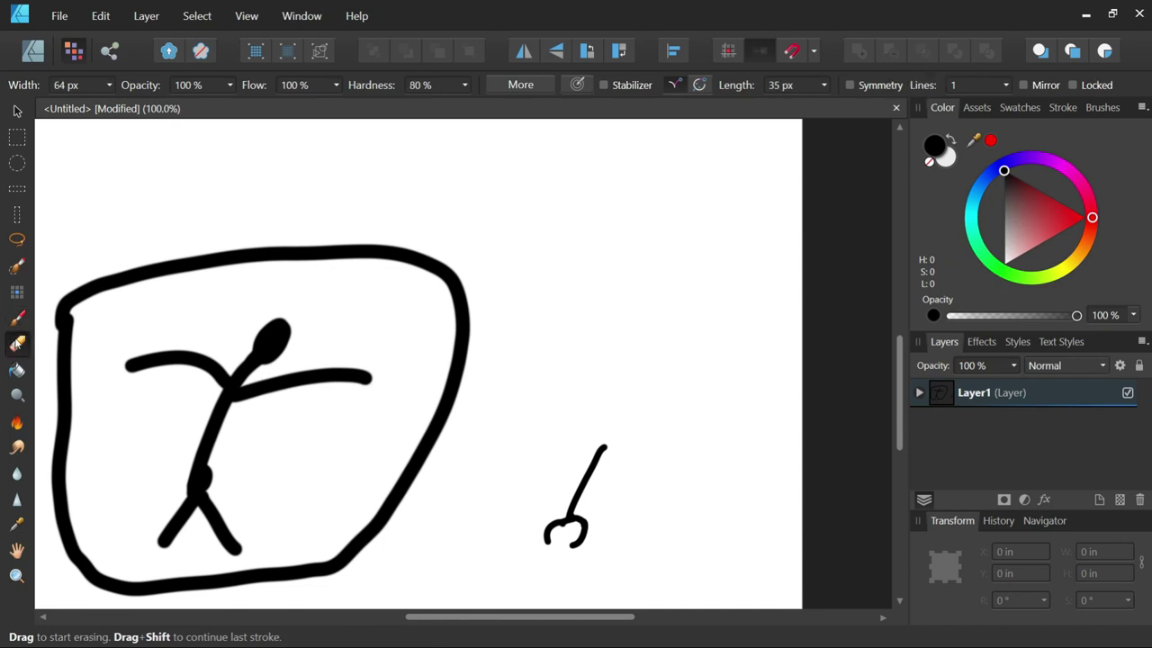
drag(607, 431, 580, 490)
click(14, 267)
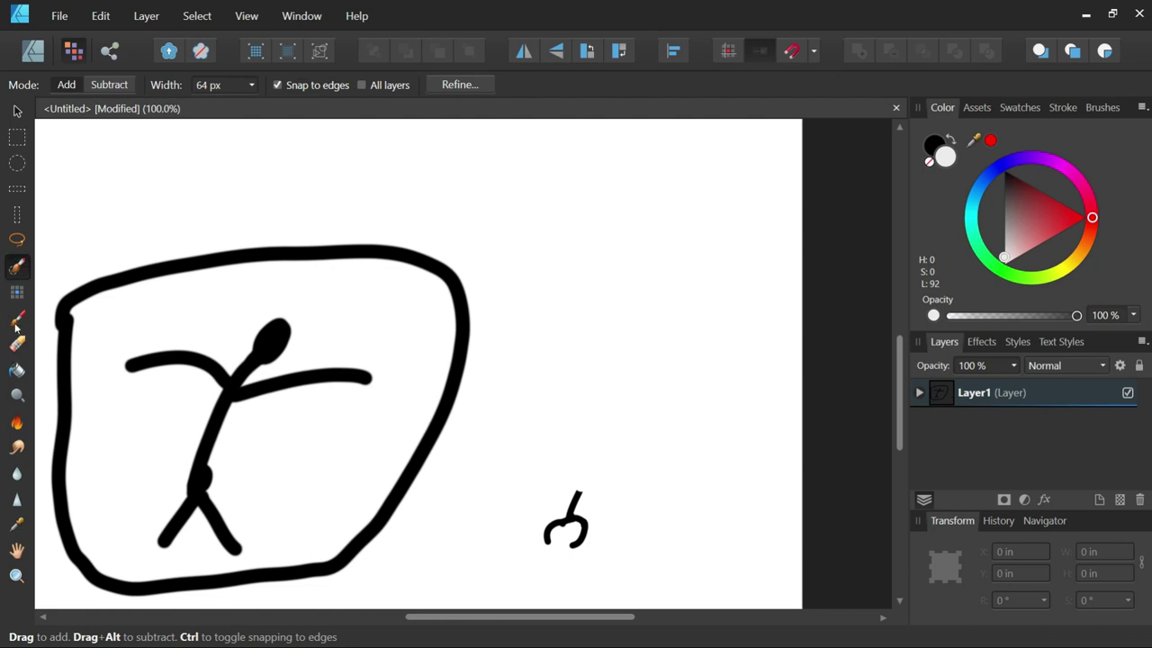
click(11, 317)
click(16, 319)
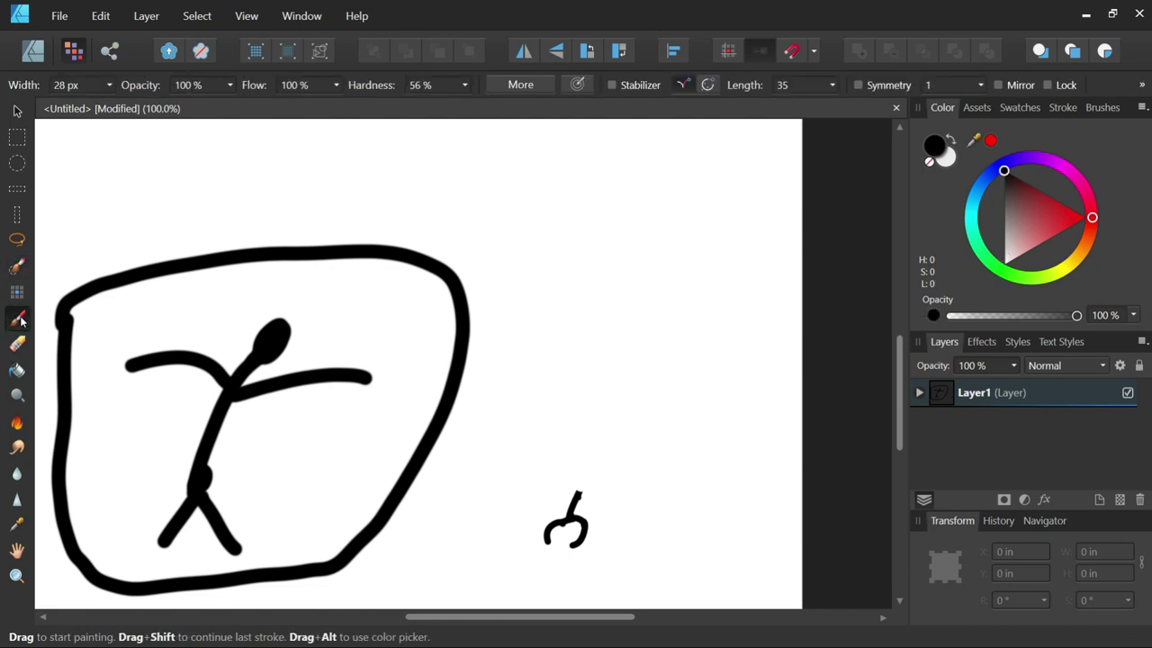
Paint a small stick figure on the curl and draw a rounded box around it
mouse_move(579, 494)
mouse_down()
mouse_move(613, 456)
mouse_move(627, 500)
mouse_move(601, 455)
mouse_up()
click(621, 466)
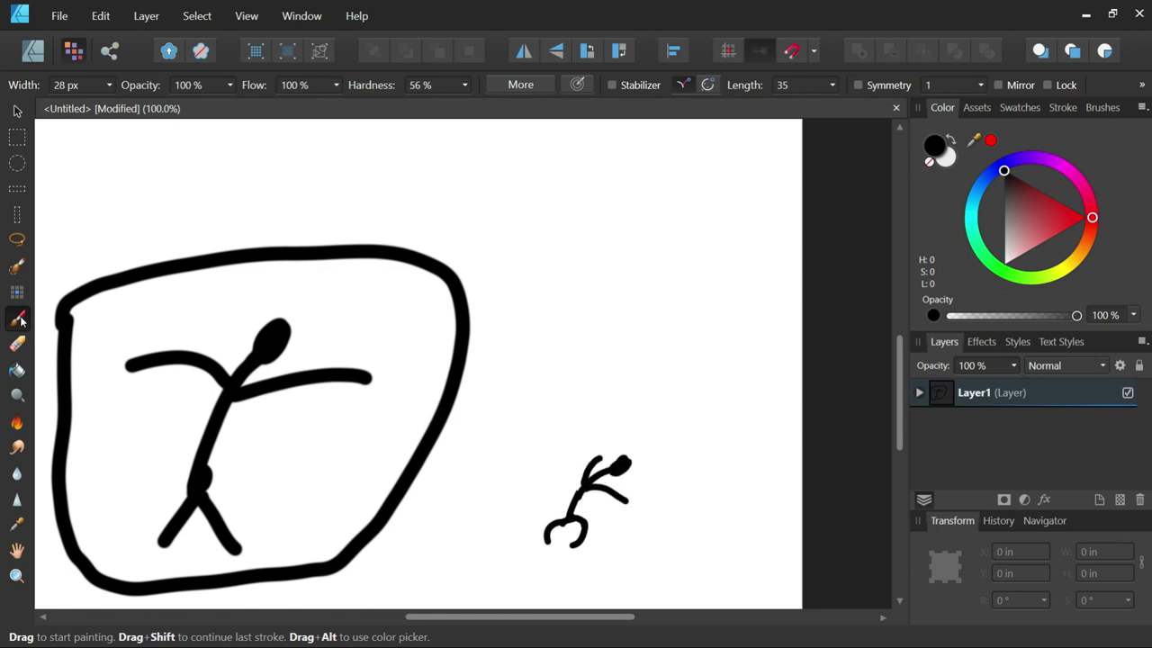
mouse_move(569, 411)
mouse_down()
mouse_move(528, 478)
mouse_move(531, 541)
mouse_move(634, 580)
mouse_move(716, 458)
mouse_move(561, 403)
mouse_up()
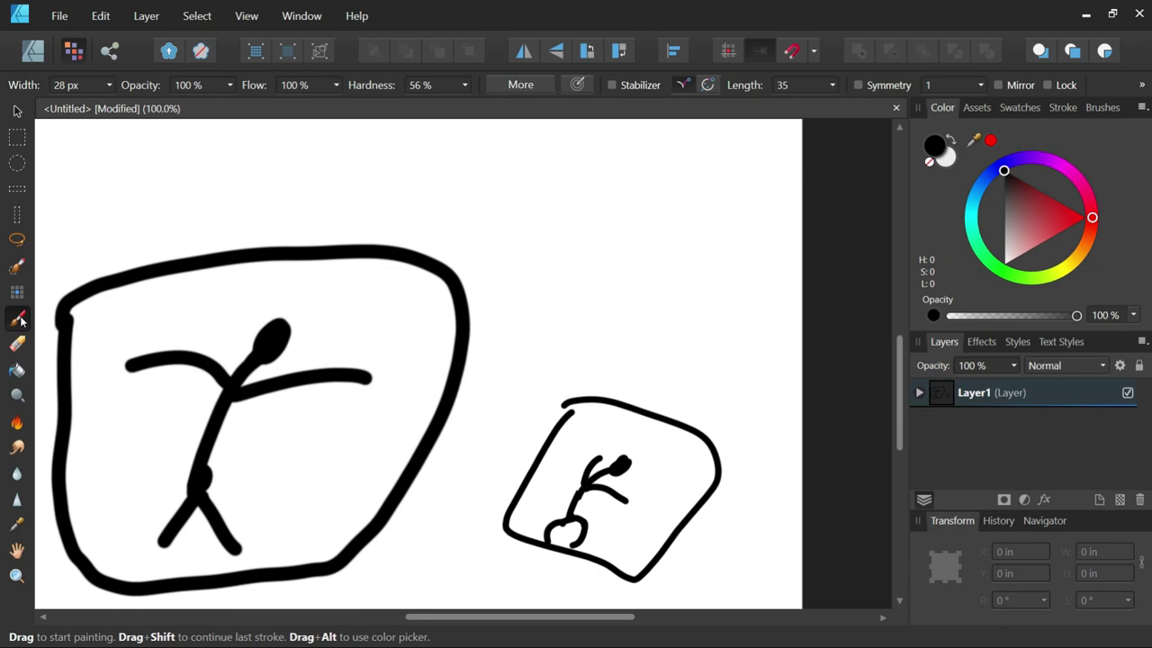
Paint a zigzag scribble, a long curve, a dash and a hook, then undo the latest stroke
mouse_move(620, 172)
mouse_down()
mouse_move(592, 232)
mouse_move(699, 135)
mouse_move(611, 173)
mouse_move(686, 200)
mouse_move(800, 217)
mouse_move(720, 254)
mouse_up()
mouse_move(450, 238)
mouse_down()
mouse_move(736, 350)
mouse_move(801, 391)
mouse_up()
drag(512, 290, 561, 301)
mouse_move(601, 339)
mouse_down()
mouse_move(588, 356)
mouse_move(700, 391)
mouse_up()
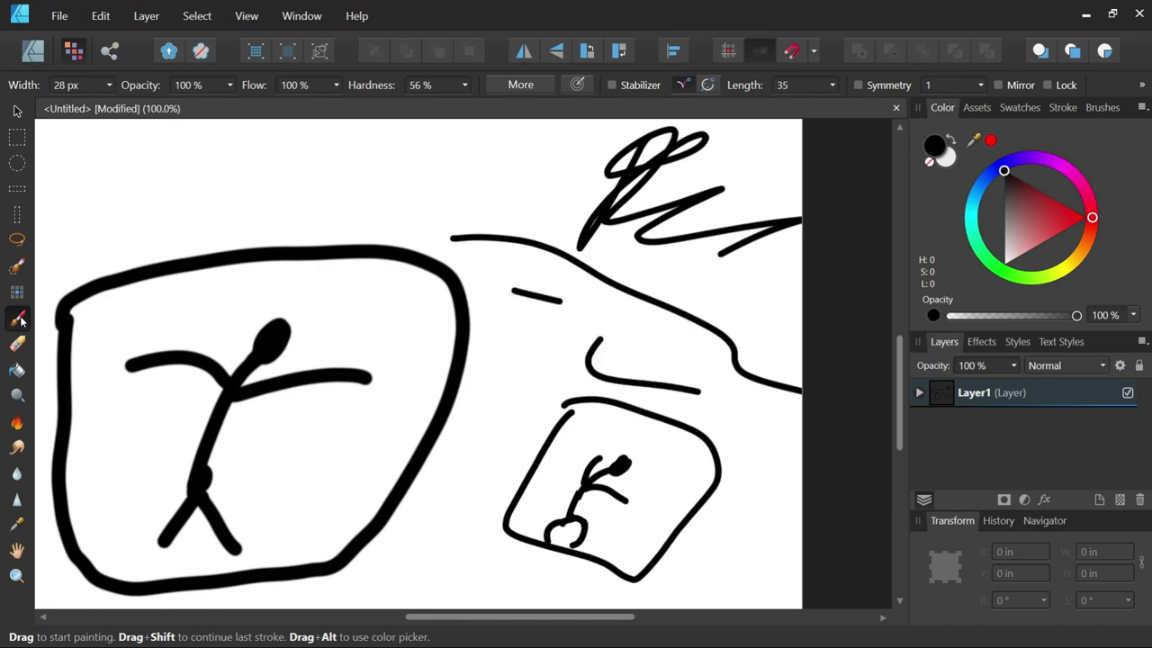
key(ctrl+z)
key(ctrl+z)
key(ctrl+z)
key(ctrl+z)
key(ctrl+z)
key(ctrl+z)
key(ctrl+z)
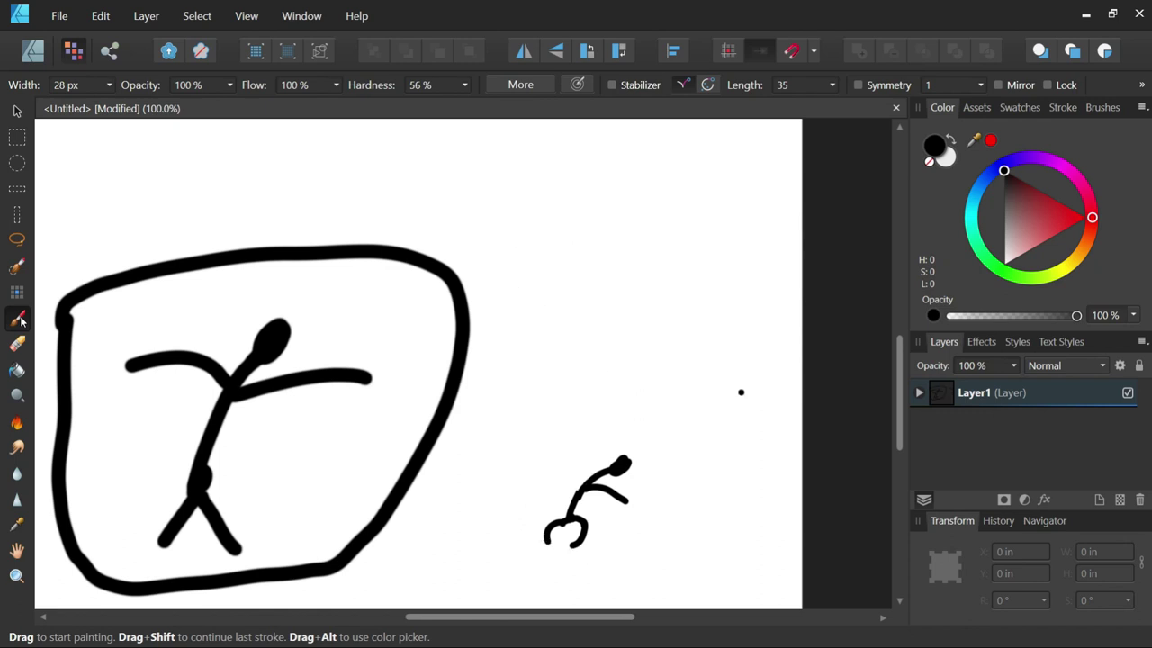
Undo further strokes, removing the small figure, curl, frame and one arm of the stick figure
key(ctrl+z)
key(ctrl+z)
key(ctrl+z)
key(ctrl+z)
key(ctrl+z)
key(ctrl+z)
key(ctrl+z)
key(ctrl+z)
key(ctrl+z)
key(ctrl+z)
key(ctrl+z)
key(ctrl+z)
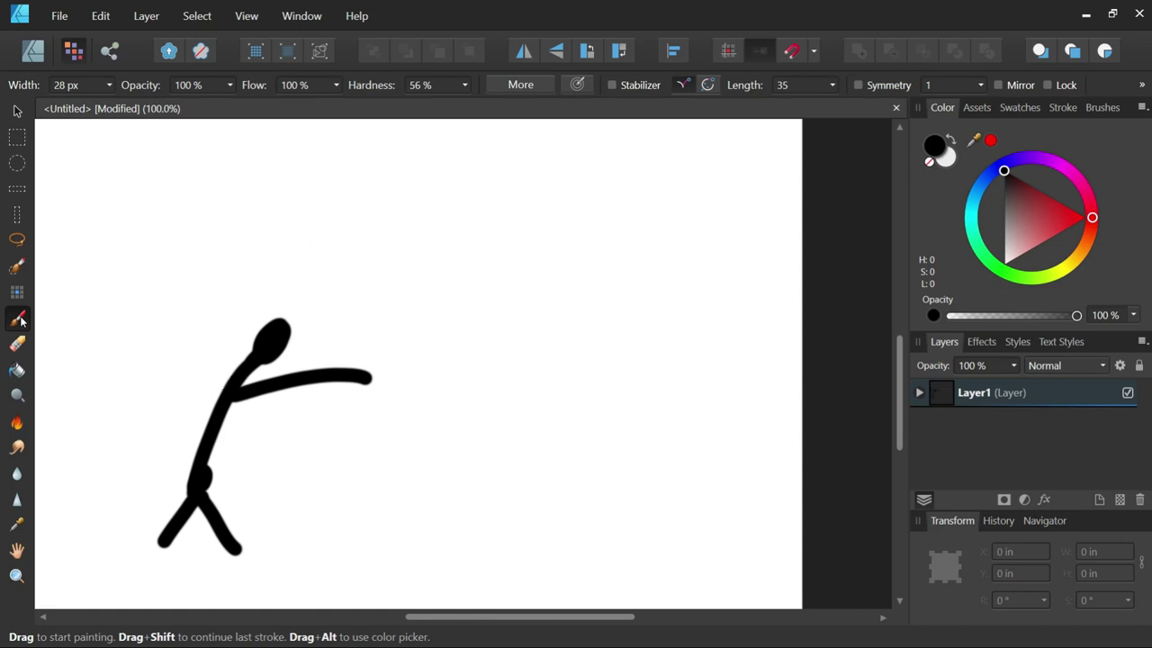
key(ctrl+z)
key(ctrl+z)
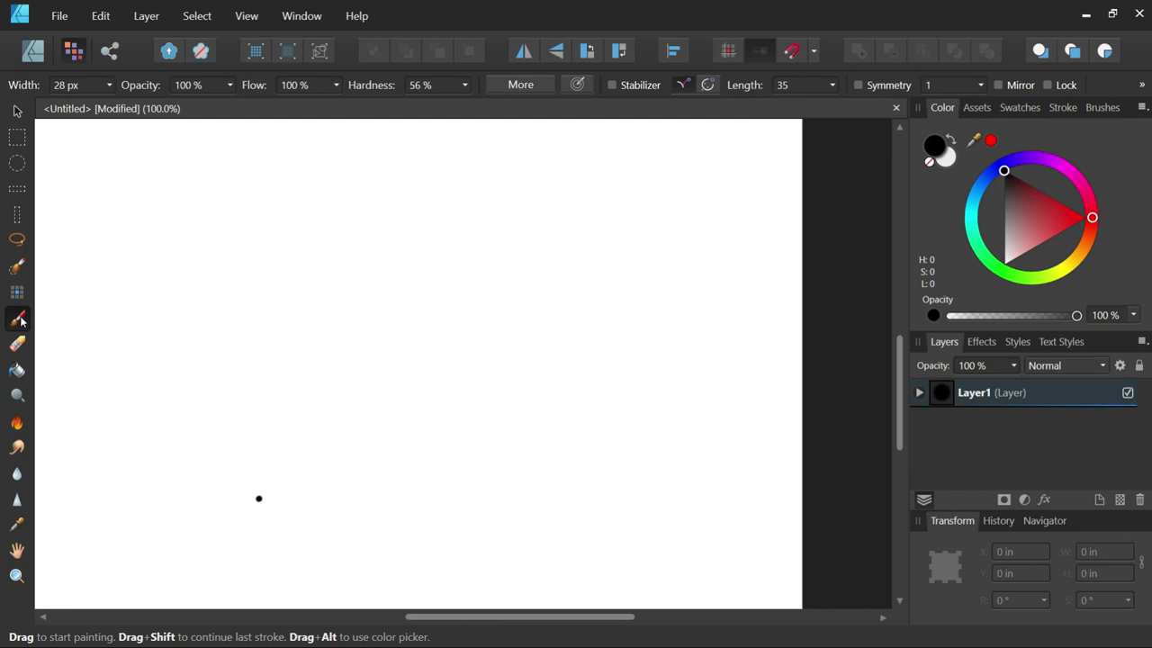
Paint a diagonal brush line rising to the right with a short mark below it, removing a stray dot
drag(258, 498, 417, 385)
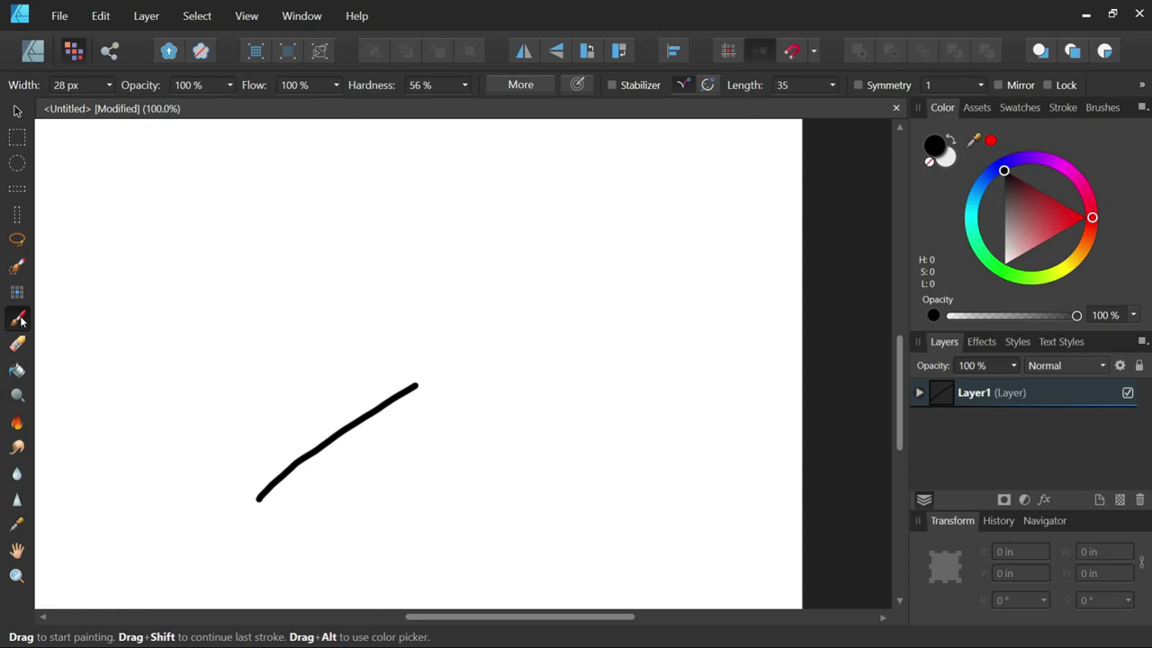
mouse_move(331, 486)
mouse_down()
mouse_move(326, 464)
mouse_move(317, 472)
mouse_up()
key(ctrl+z)
Paint a long diagonal line down to the left, check its edges zoomed in, and add a small arrow mark
mouse_move(445, 162)
mouse_down()
mouse_move(427, 167)
mouse_move(286, 351)
mouse_up()
key(ctrl+plus)
key(ctrl+plus)
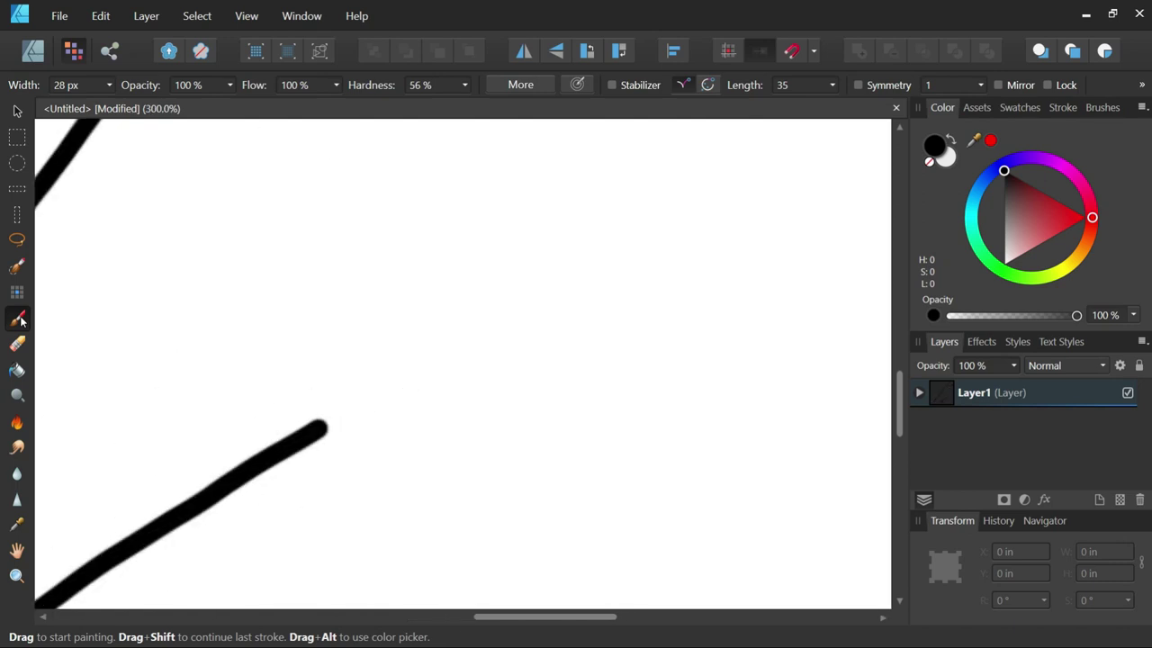
key(ctrl+minus)
key(ctrl+minus)
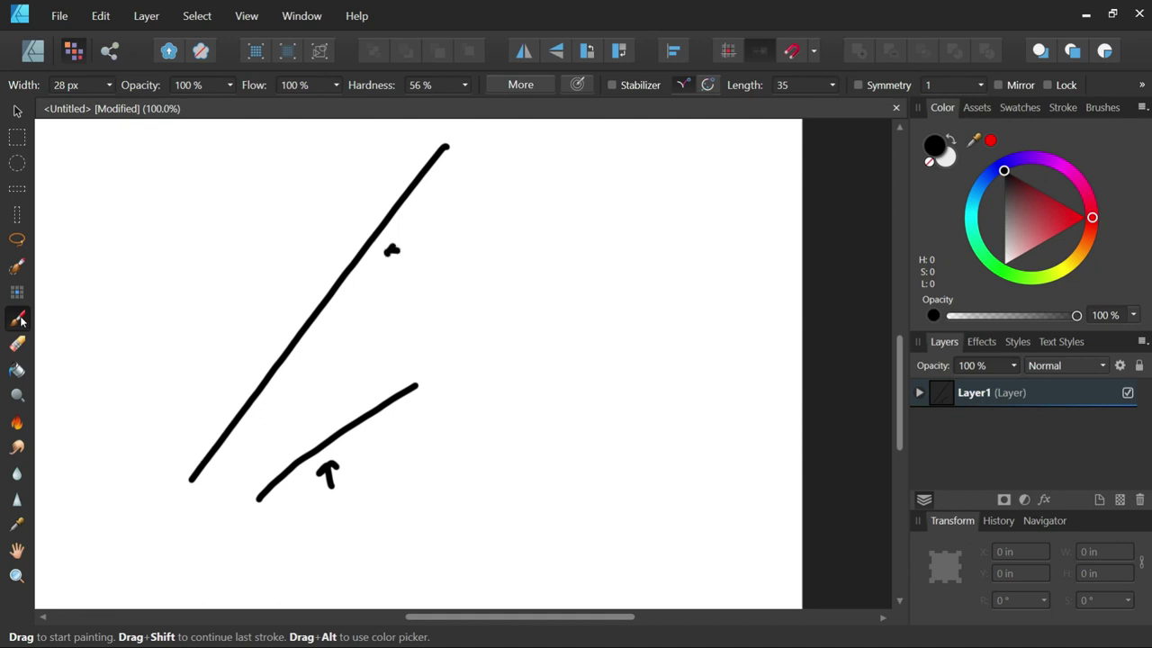
drag(238, 465, 243, 450)
Paint a cluster of parallel hatch strokes in the lower right, redoing the first attempt, plus a small squiggle
mouse_move(487, 531)
mouse_down()
mouse_move(547, 488)
mouse_move(615, 472)
mouse_up()
drag(525, 549, 669, 474)
mouse_move(581, 546)
mouse_down()
mouse_move(764, 470)
mouse_move(778, 490)
mouse_up()
drag(613, 576, 803, 518)
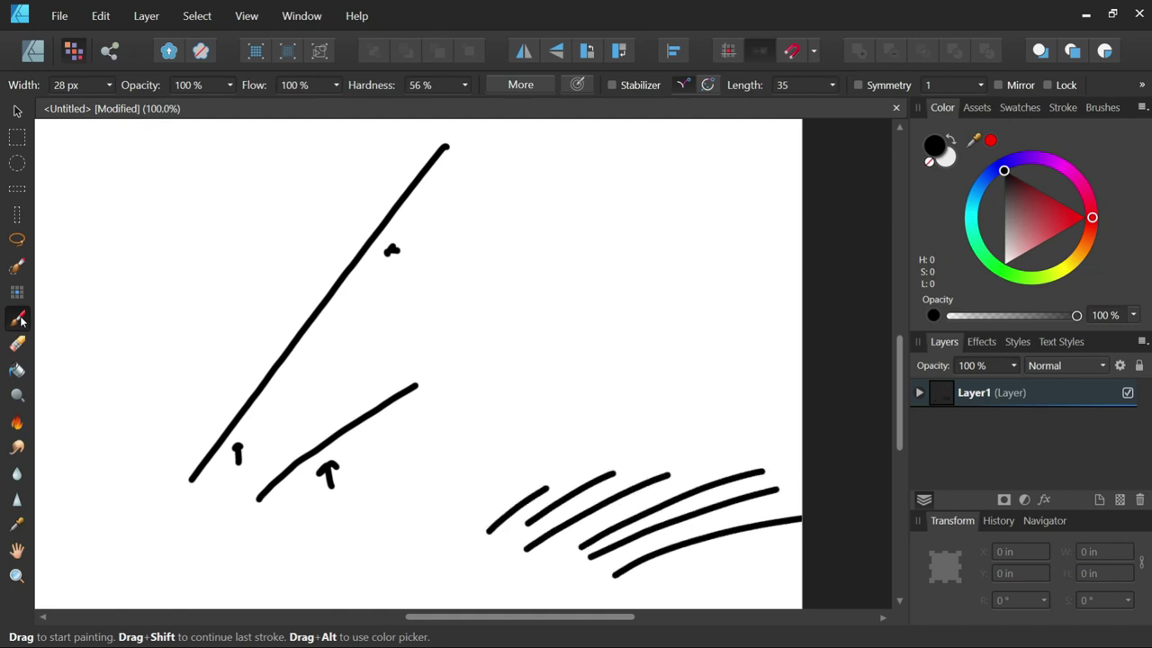
key(ctrl+z)
key(ctrl+z)
key(ctrl+z)
key(ctrl+z)
key(ctrl+z)
key(ctrl+z)
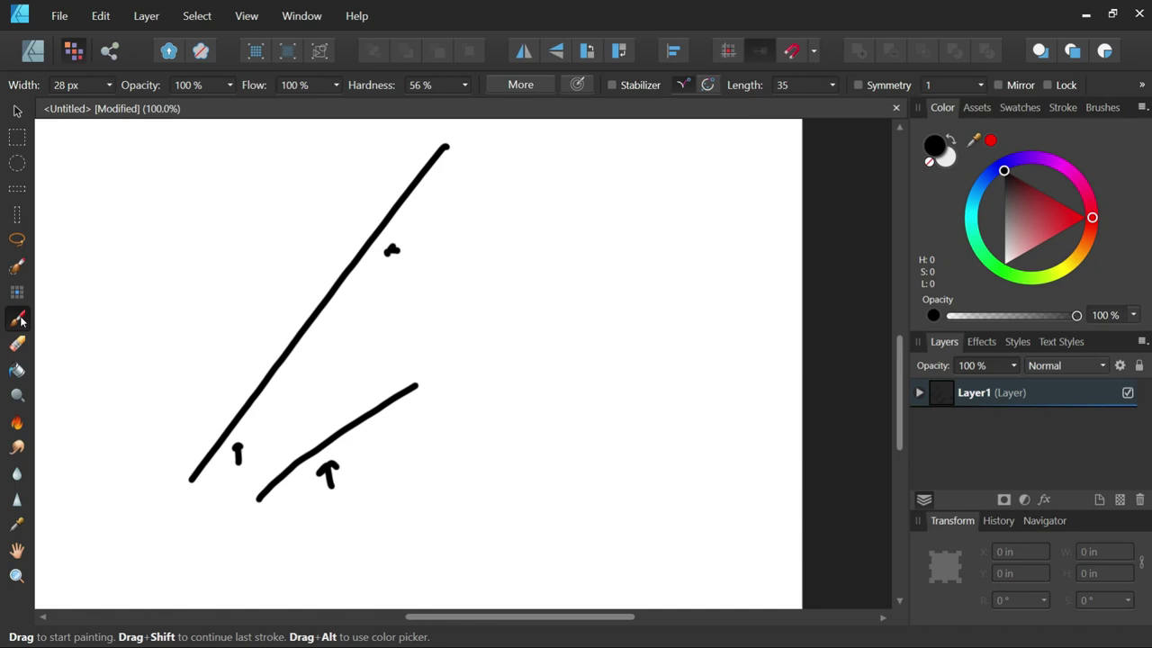
drag(474, 504, 534, 454)
drag(453, 528, 554, 460)
mouse_move(489, 537)
mouse_down()
mouse_move(609, 445)
mouse_move(649, 447)
mouse_up()
drag(533, 549, 690, 444)
drag(538, 540, 700, 464)
drag(557, 557, 745, 471)
drag(579, 574, 775, 485)
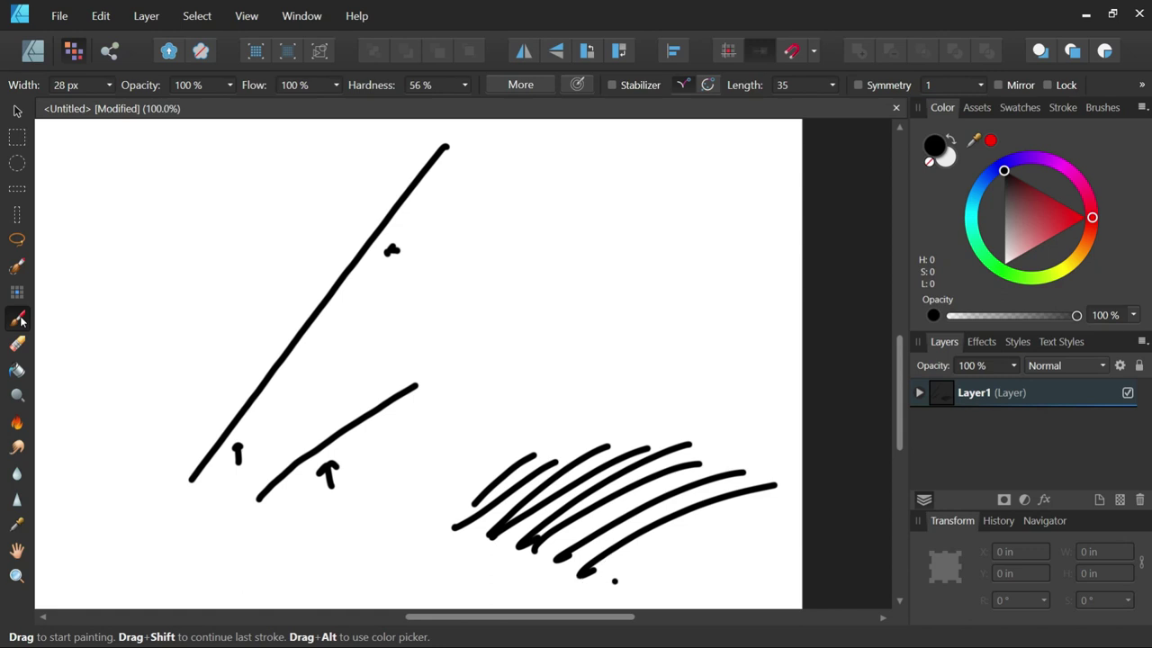
mouse_move(618, 582)
mouse_down()
mouse_move(596, 574)
mouse_move(617, 565)
mouse_up()
Paint a cluster of parallel diagonal hatch strokes in the upper right of the canvas
drag(501, 313, 638, 227)
drag(522, 349, 706, 243)
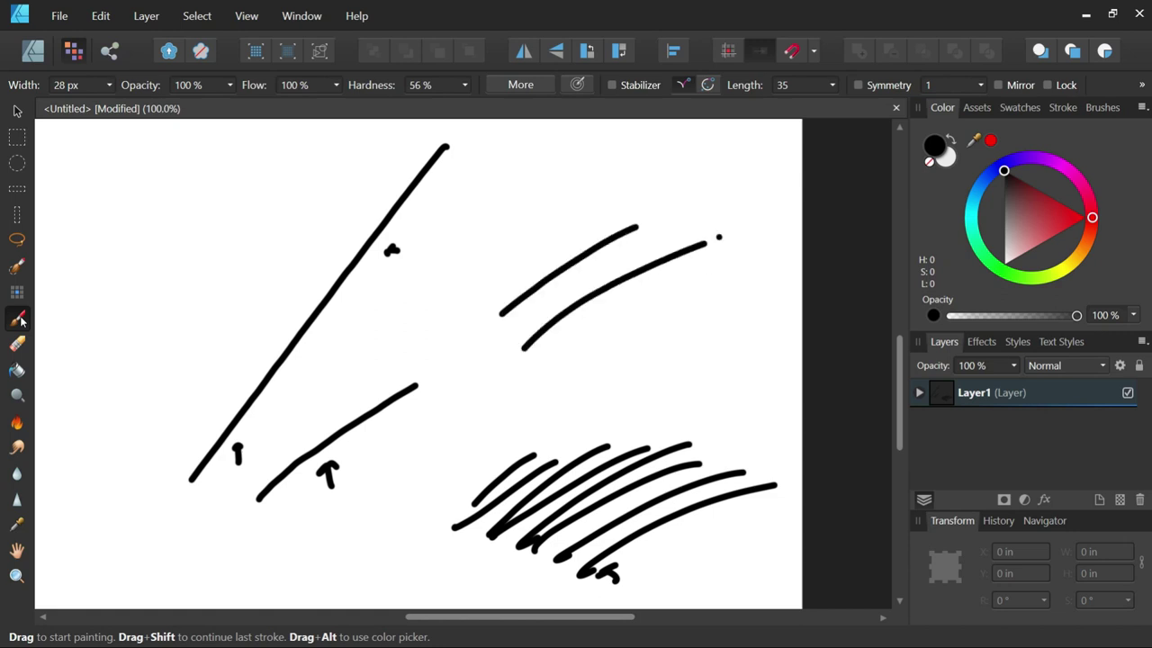
drag(550, 364, 706, 272)
drag(590, 353, 749, 273)
drag(580, 381, 752, 293)
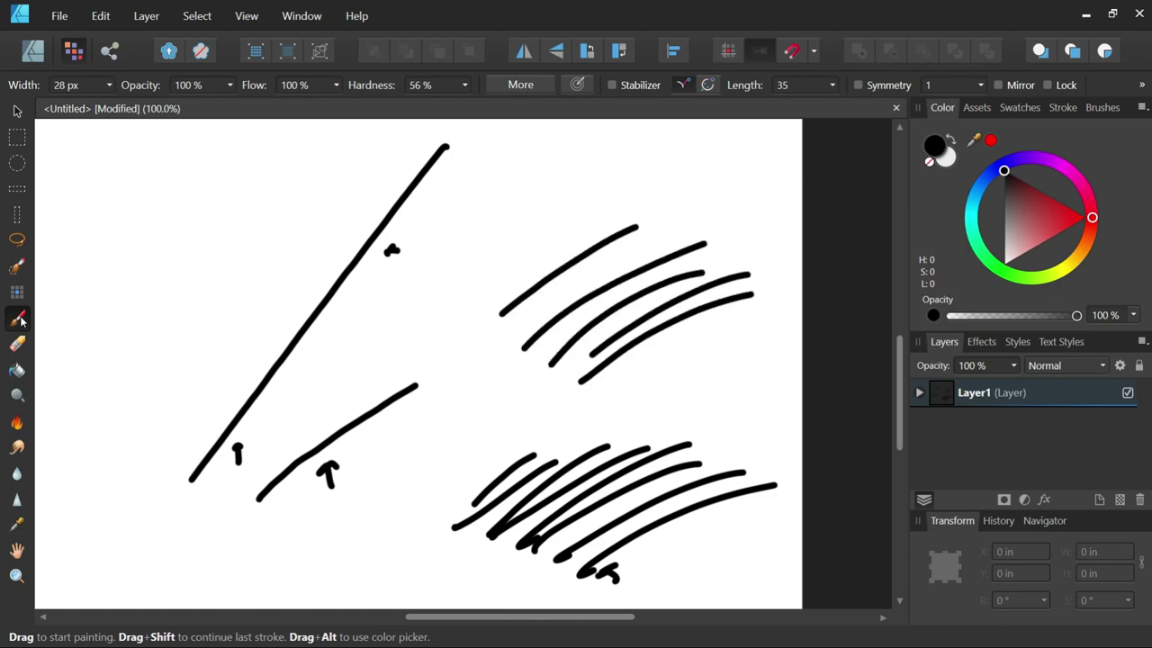
drag(468, 257, 565, 196)
drag(477, 277, 595, 207)
drag(486, 290, 616, 211)
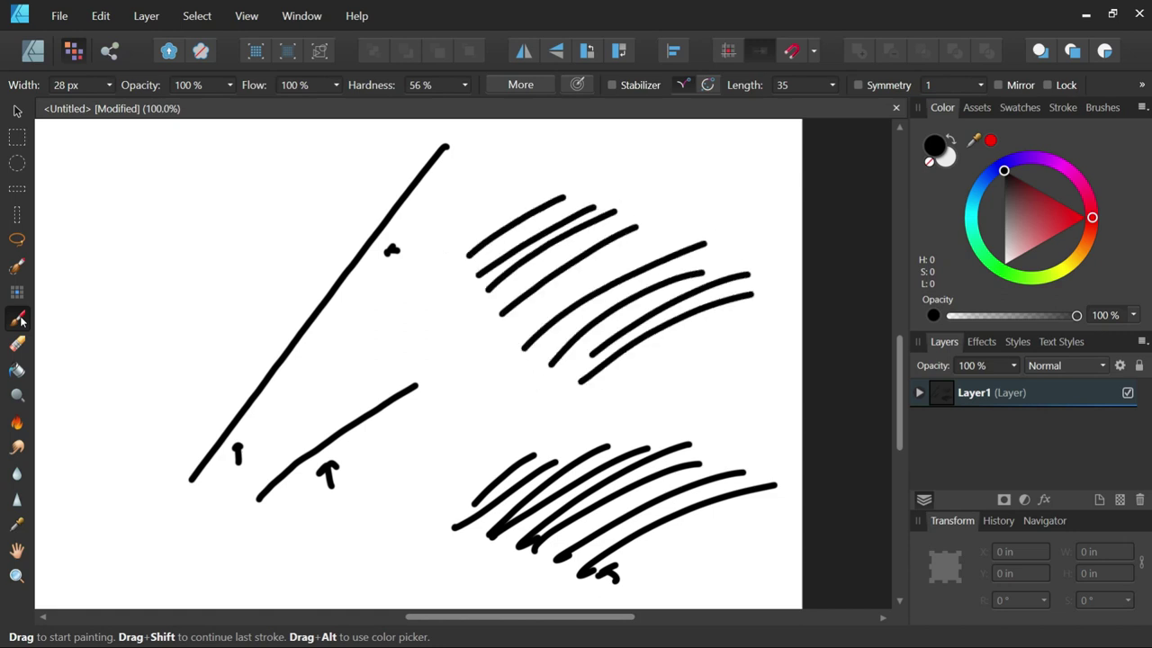
Add parallel diagonal hatching clusters in the upper-left and lower-left areas
drag(99, 276, 196, 188)
drag(117, 301, 242, 205)
drag(166, 285, 266, 213)
drag(168, 323, 306, 218)
drag(87, 470, 153, 390)
mouse_move(92, 479)
mouse_down()
mouse_move(198, 374)
mouse_move(225, 366)
mouse_up()
mouse_move(131, 512)
mouse_down()
mouse_move(252, 394)
mouse_move(241, 433)
mouse_up()
mouse_move(162, 532)
mouse_down()
mouse_move(265, 430)
mouse_move(332, 396)
mouse_up()
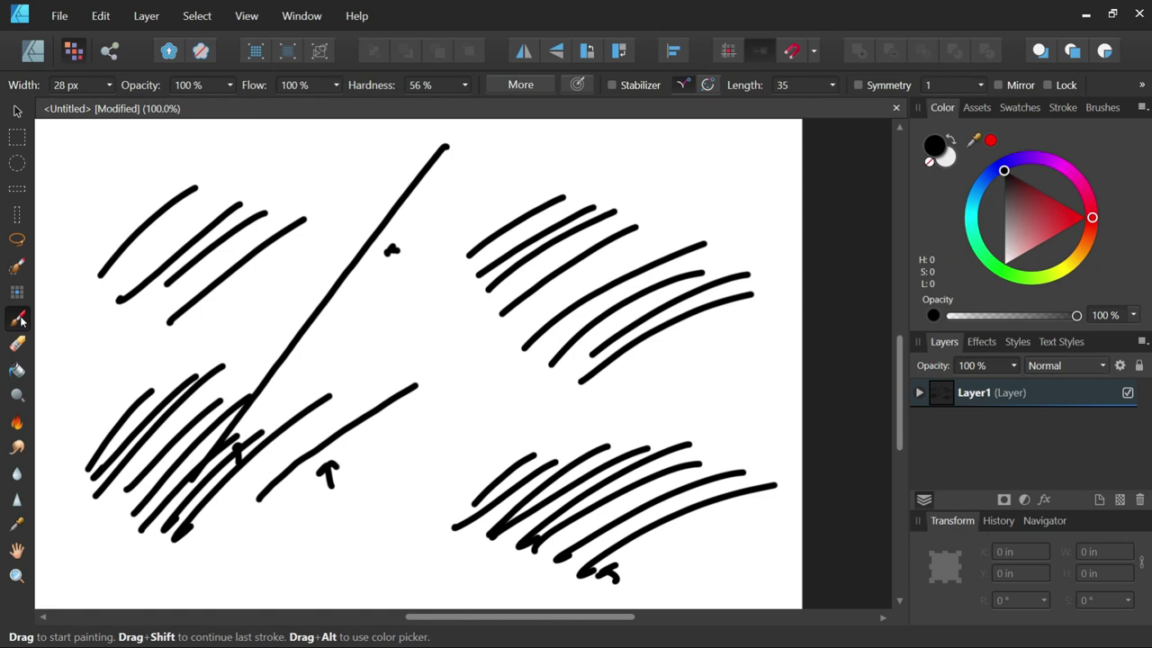
Undo seven times to strip all four hatch clusters and the long diagonal line
key(ctrl+z)
key(ctrl+z)
key(ctrl+z)
key(ctrl+z)
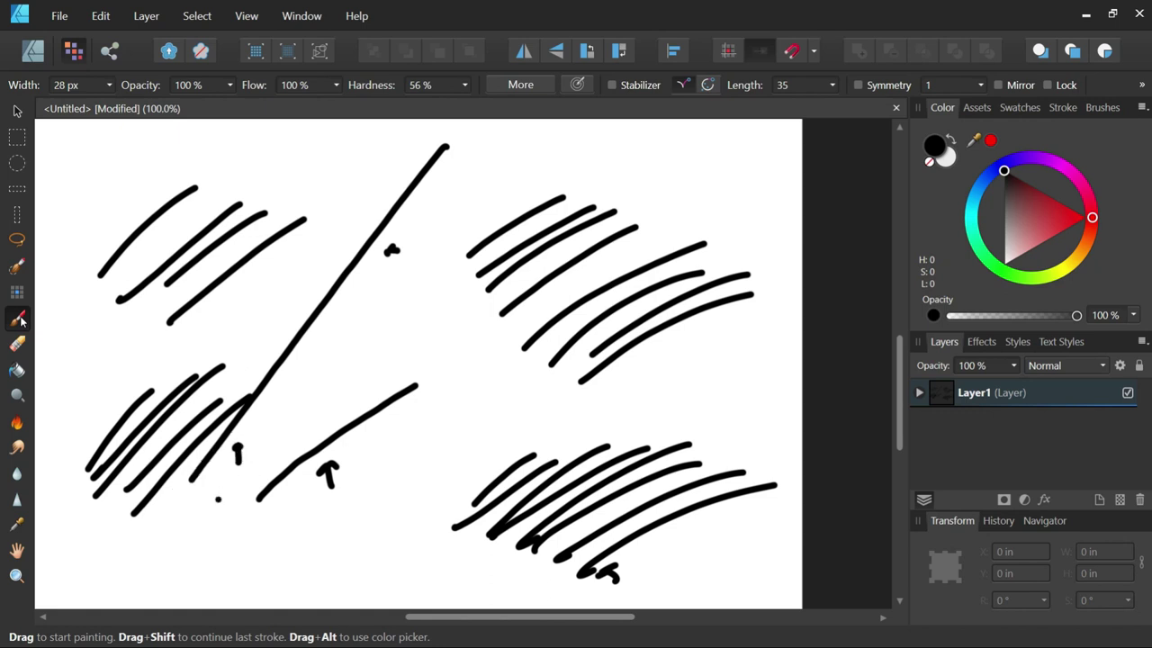
key(ctrl+z)
key(ctrl+z)
key(ctrl+z)
key(ctrl+z)
key(ctrl+z)
key(ctrl+z)
key(ctrl+z)
key(ctrl+z)
key(ctrl+z)
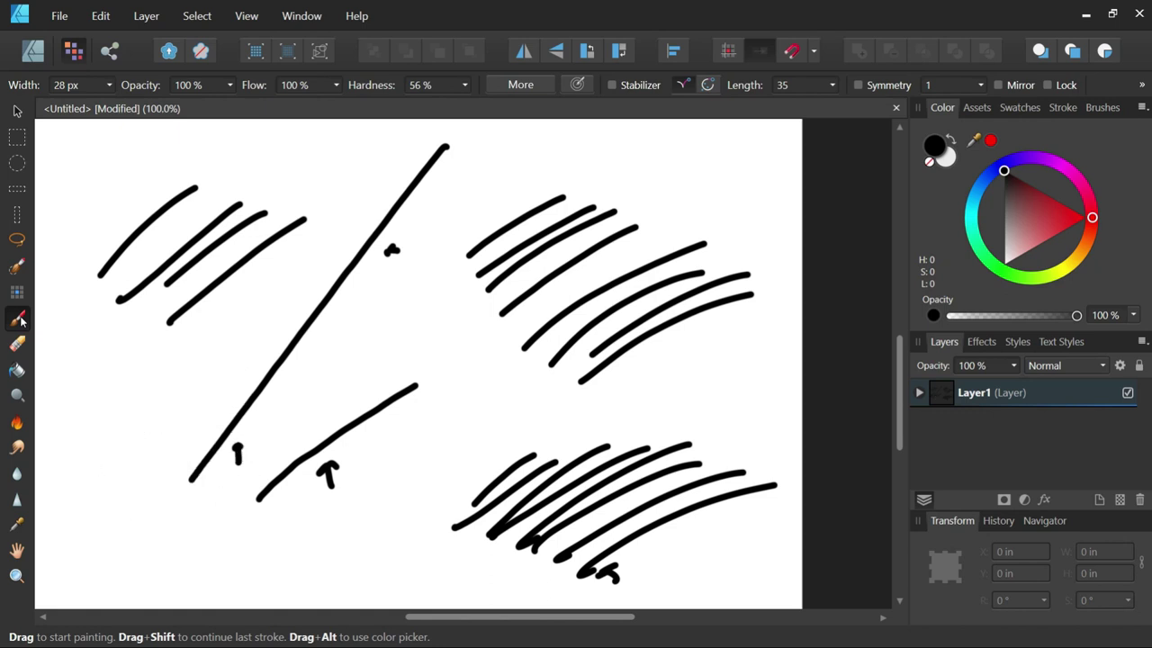
key(ctrl+z)
key(ctrl+z)
key(ctrl+z)
key(ctrl+z)
key(ctrl+z)
key(ctrl+z)
key(ctrl+z)
key(ctrl+z)
key(ctrl+z)
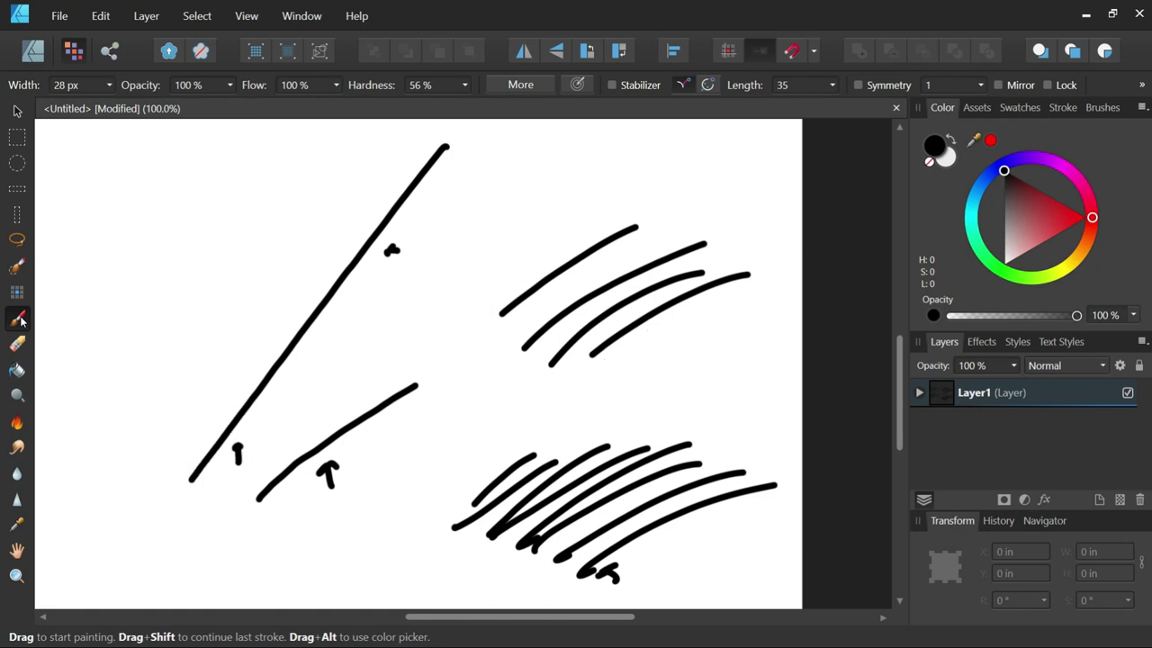
key(ctrl+z)
key(ctrl+z)
key(ctrl+z)
key(ctrl+z)
key(ctrl+z)
key(ctrl+z)
key(ctrl+z)
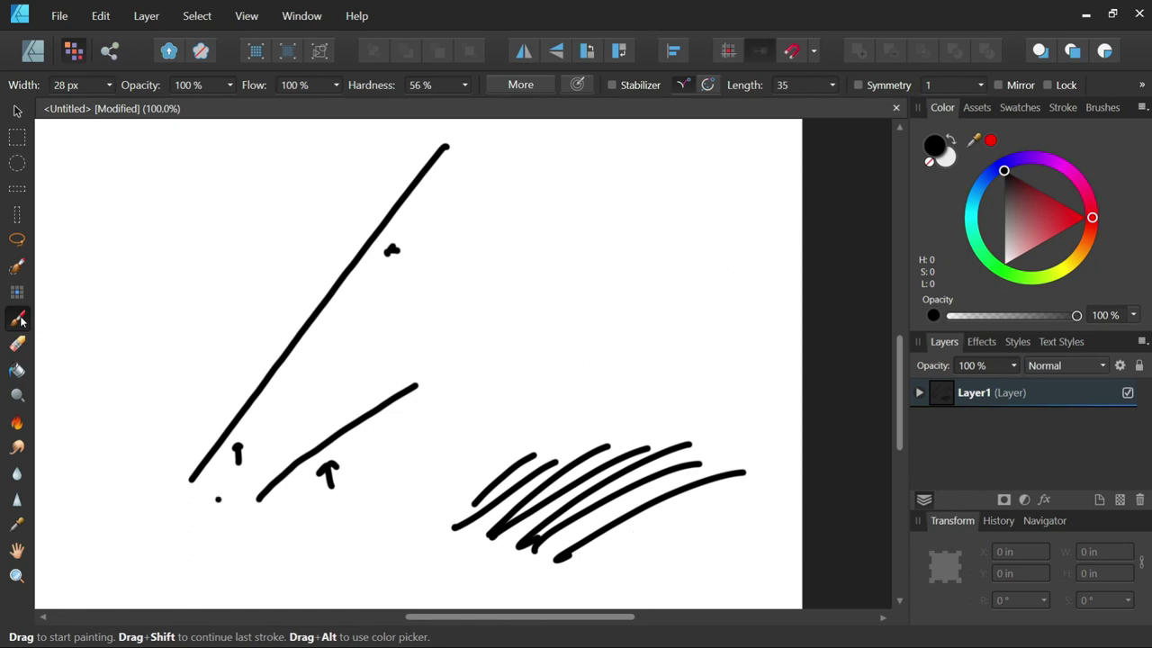
key(ctrl+z)
key(ctrl+z)
key(ctrl+z)
key(ctrl+z)
key(ctrl+z)
key(ctrl+z)
key(ctrl+z)
key(ctrl+z)
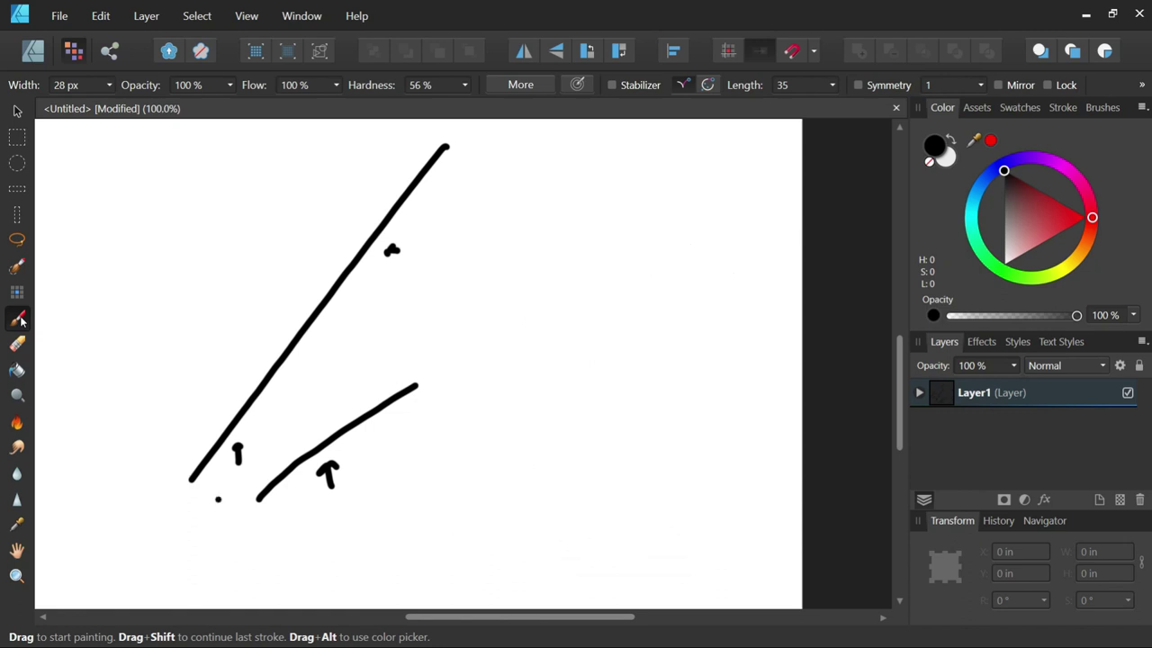
key(ctrl+z)
key(ctrl+z)
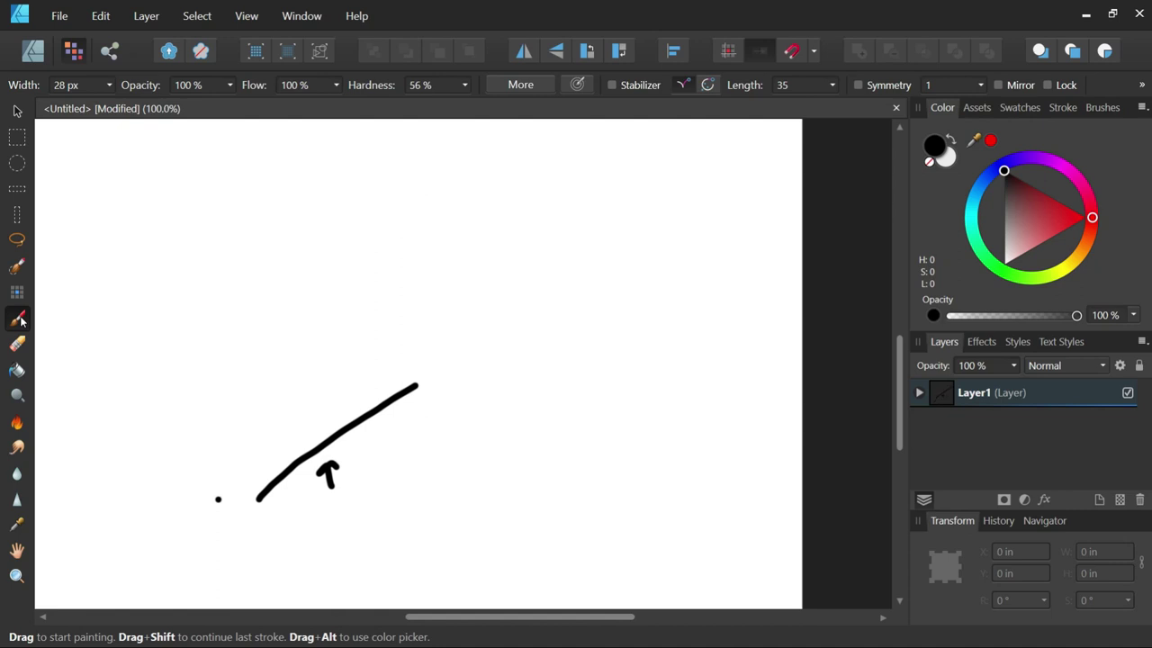
key(ctrl+z)
key(ctrl+z)
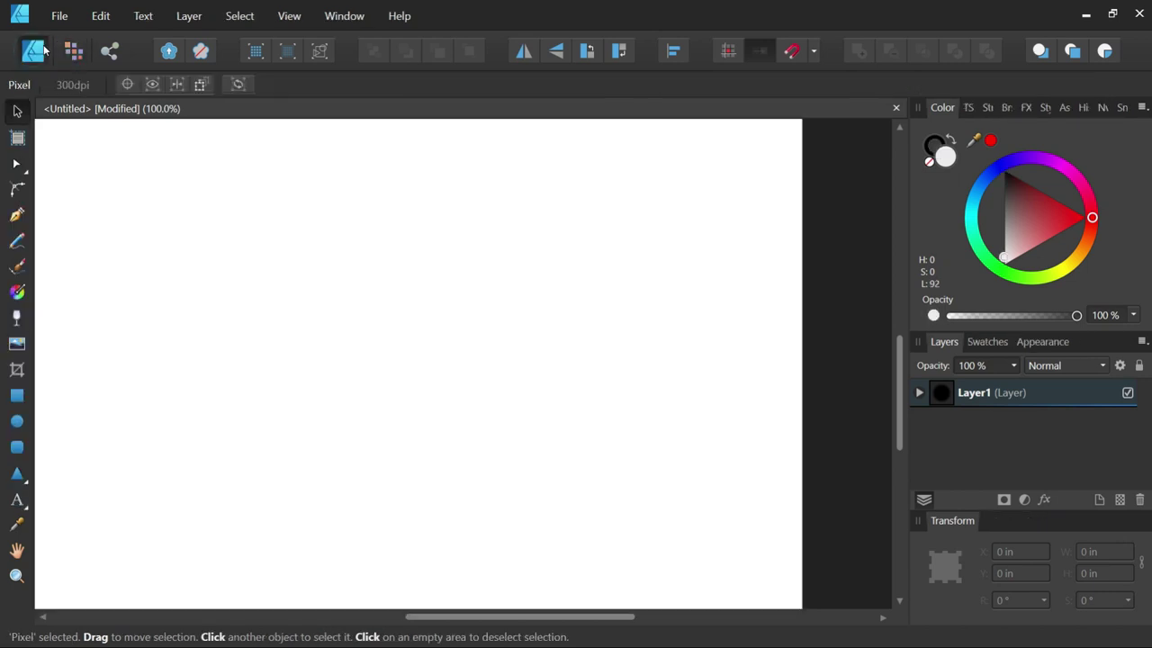
Draw a closed four-cornered polygon with the Pen Tool left of the canvas centre
click(18, 215)
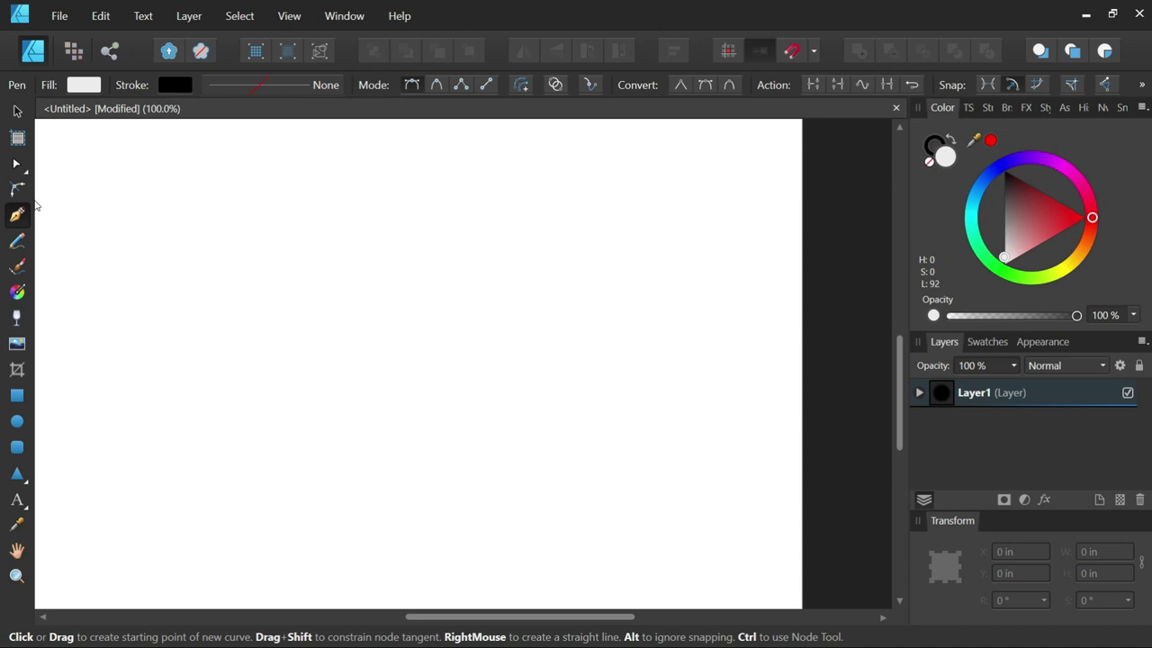
click(281, 397)
click(429, 332)
click(473, 416)
click(398, 475)
click(281, 397)
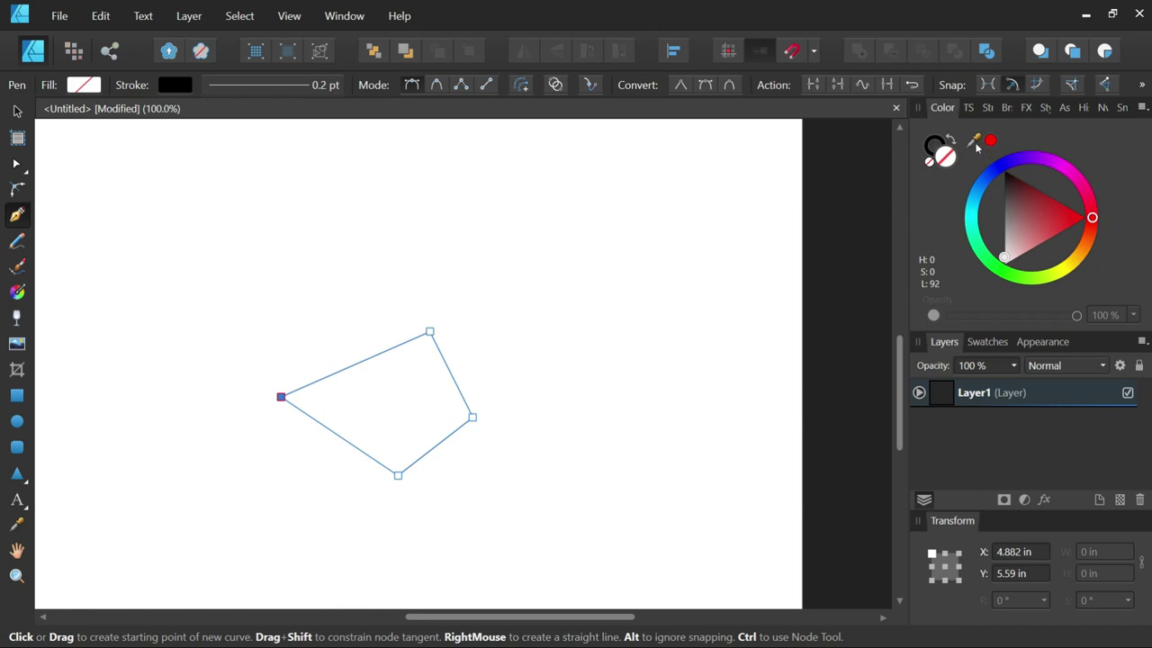
Fill the polygon with the sampled red colour
mouse_move(974, 141)
mouse_down()
mouse_move(910, 190)
mouse_move(517, 366)
mouse_move(969, 240)
mouse_move(980, 147)
mouse_up()
click(83, 84)
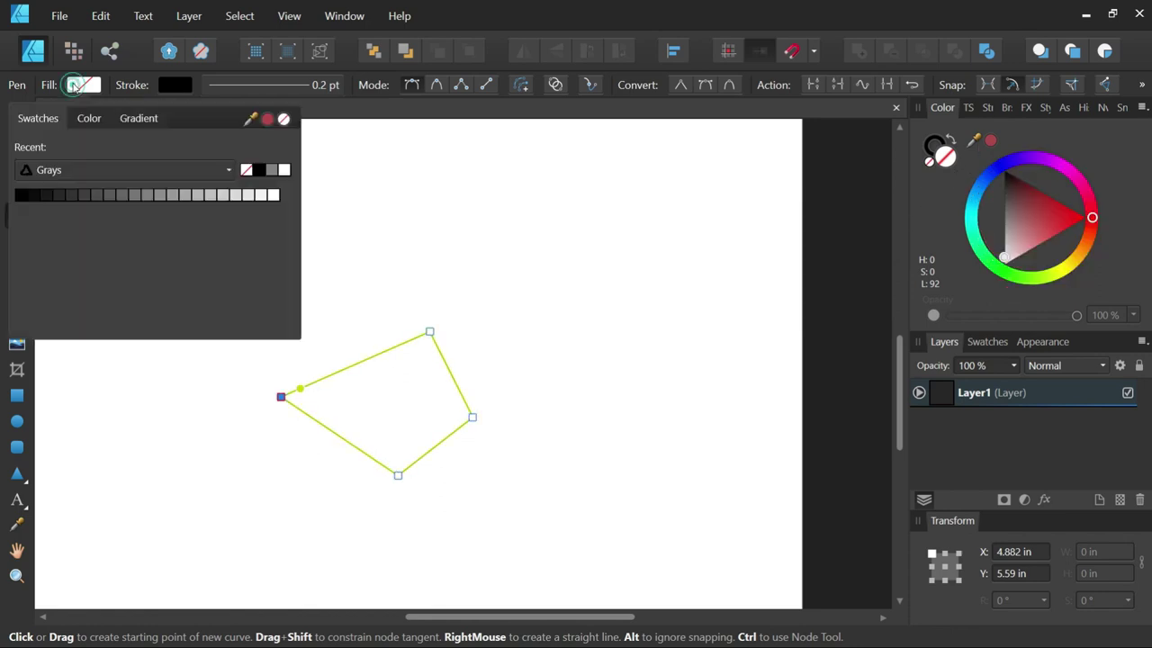
click(267, 120)
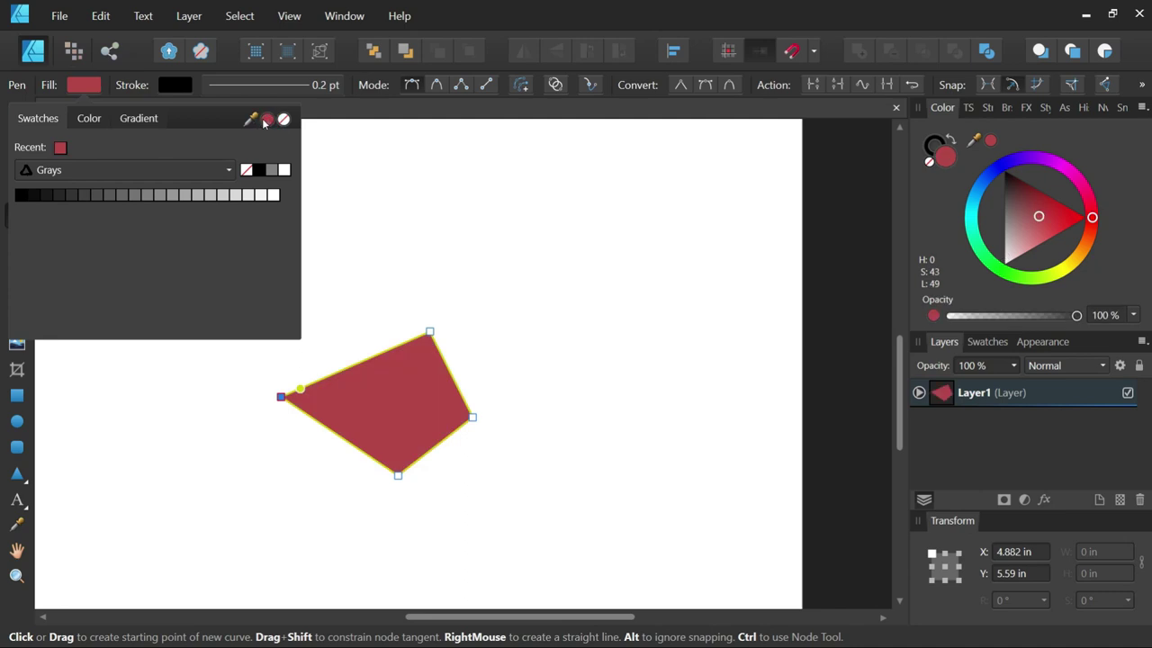
click(17, 473)
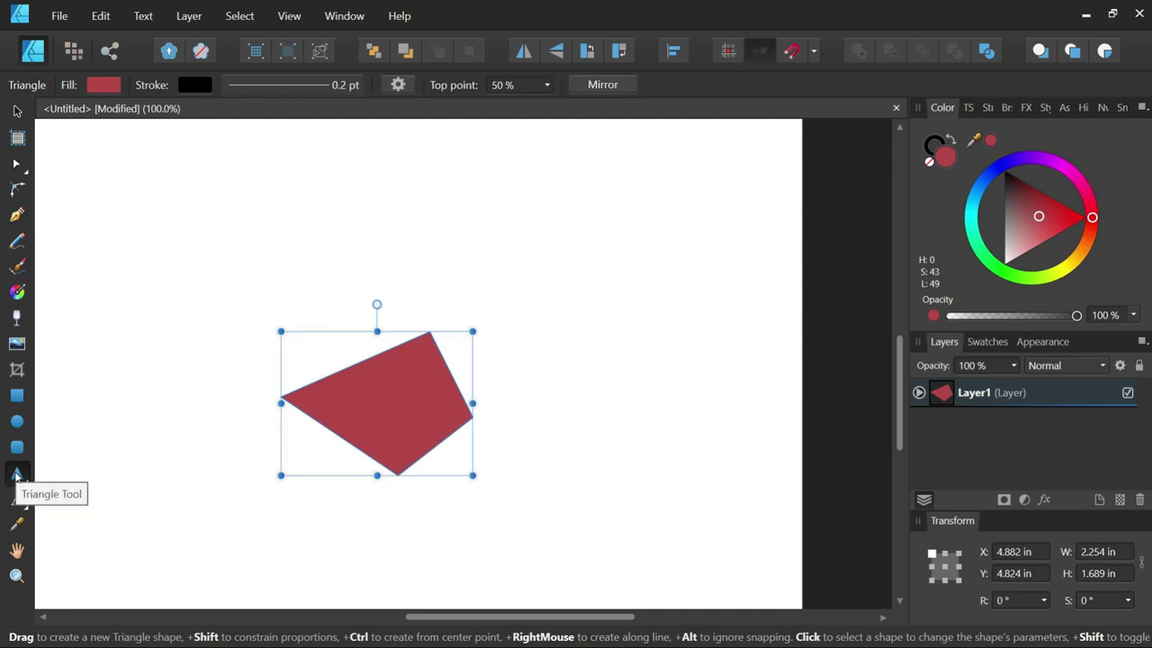
Drag out a red triangle to the right of the polygon, overlapping its right corner
drag(636, 365, 433, 548)
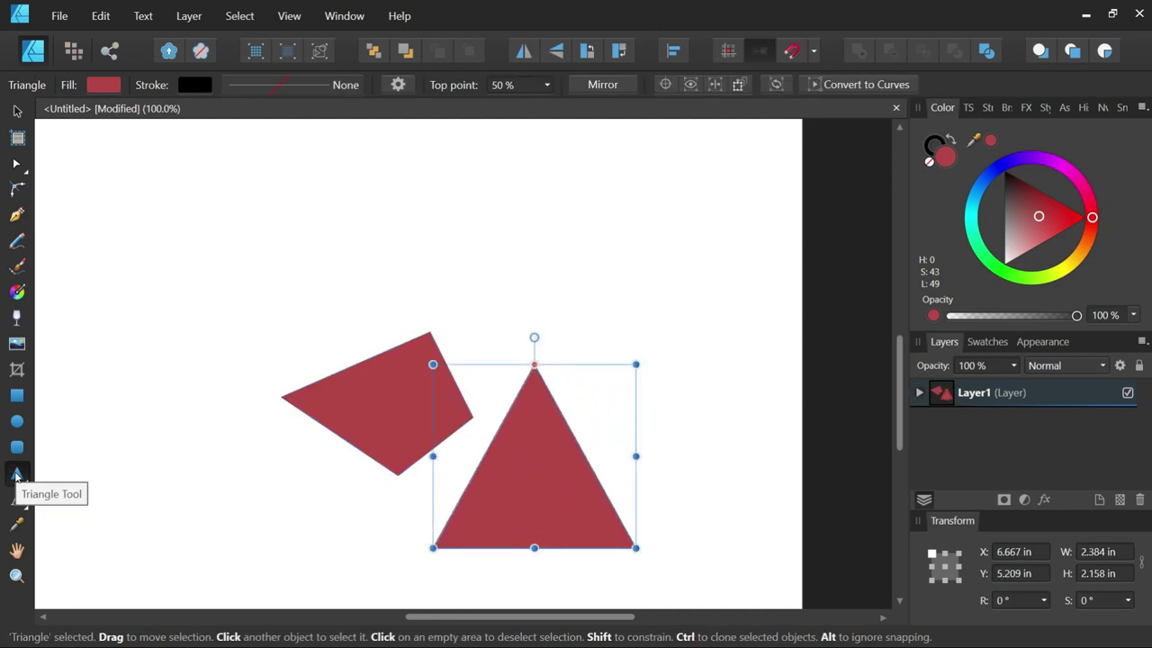